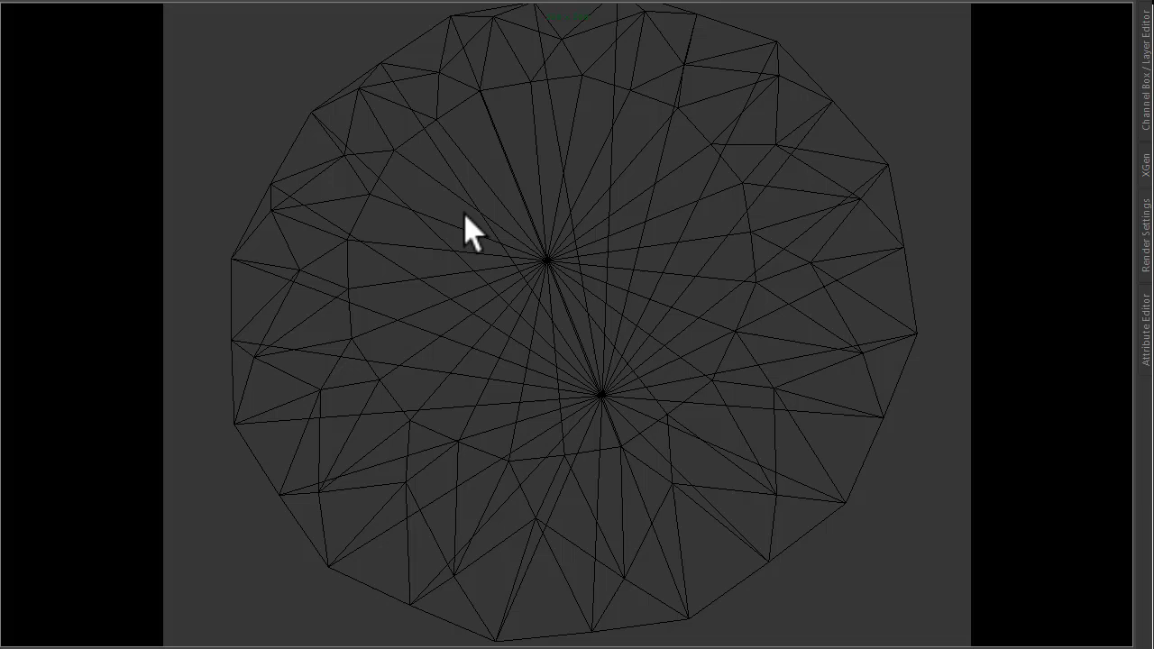
# - Inspect the sky dome light's Photo-studio-with-umbrella.hdr texture (file67), then clear the selection and hide the Attribute Editor
pyautogui.hotkey('ctrl', 'a')
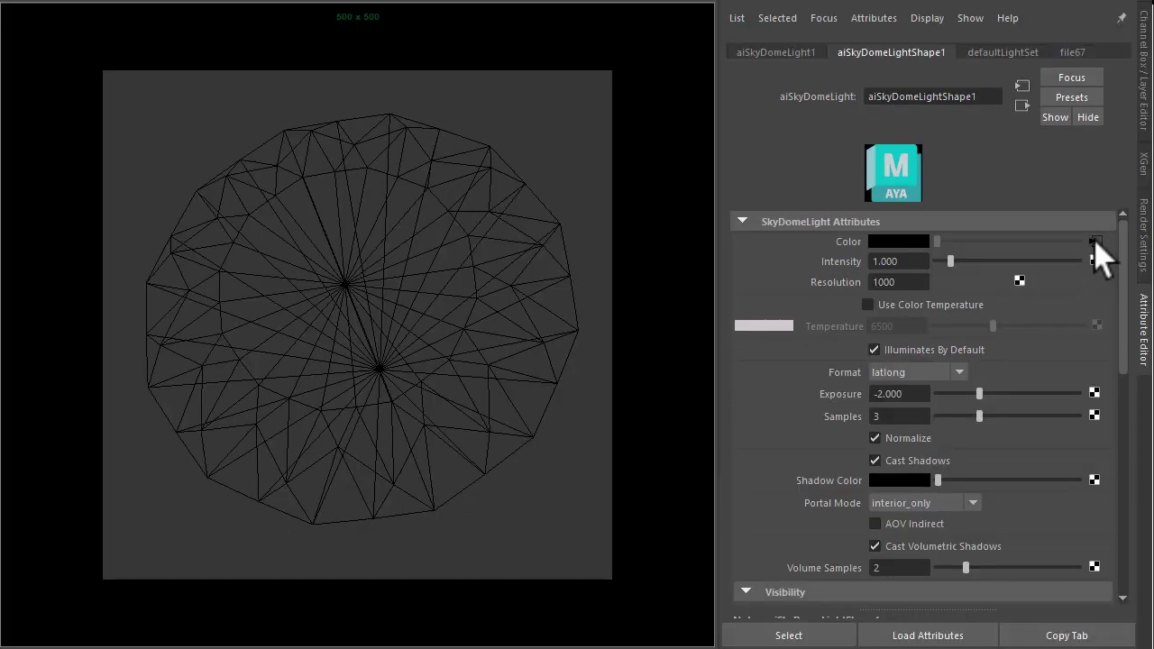
pyautogui.click(1094, 242)
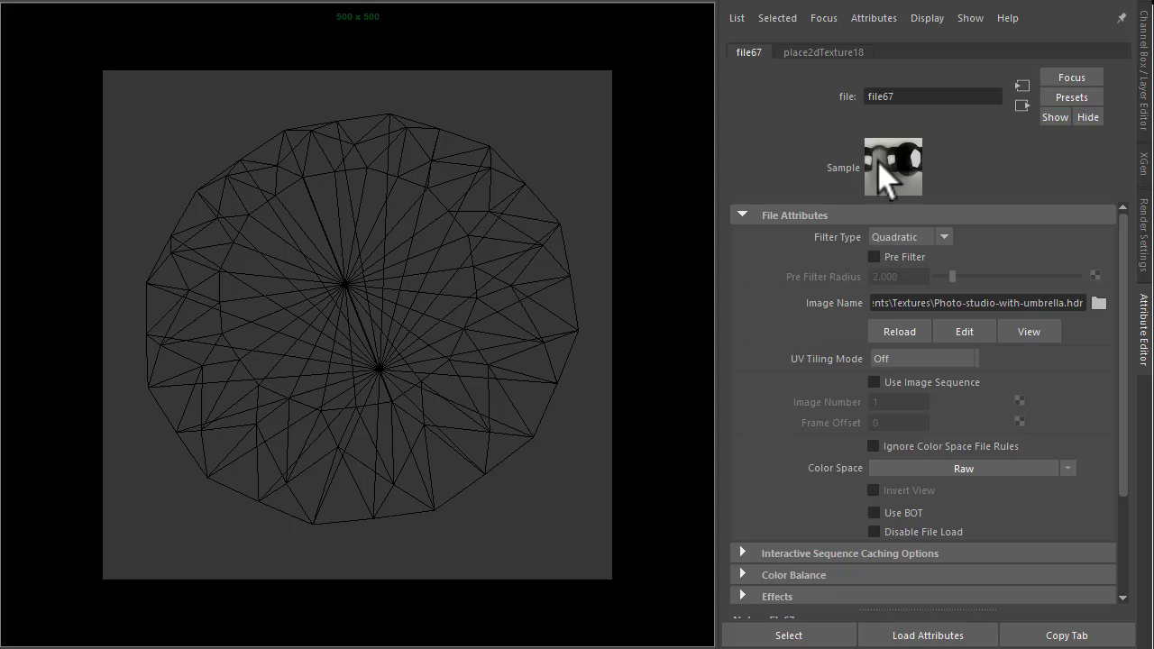
pyautogui.click(566, 186)
pyautogui.hotkey('ctrl', 'a')
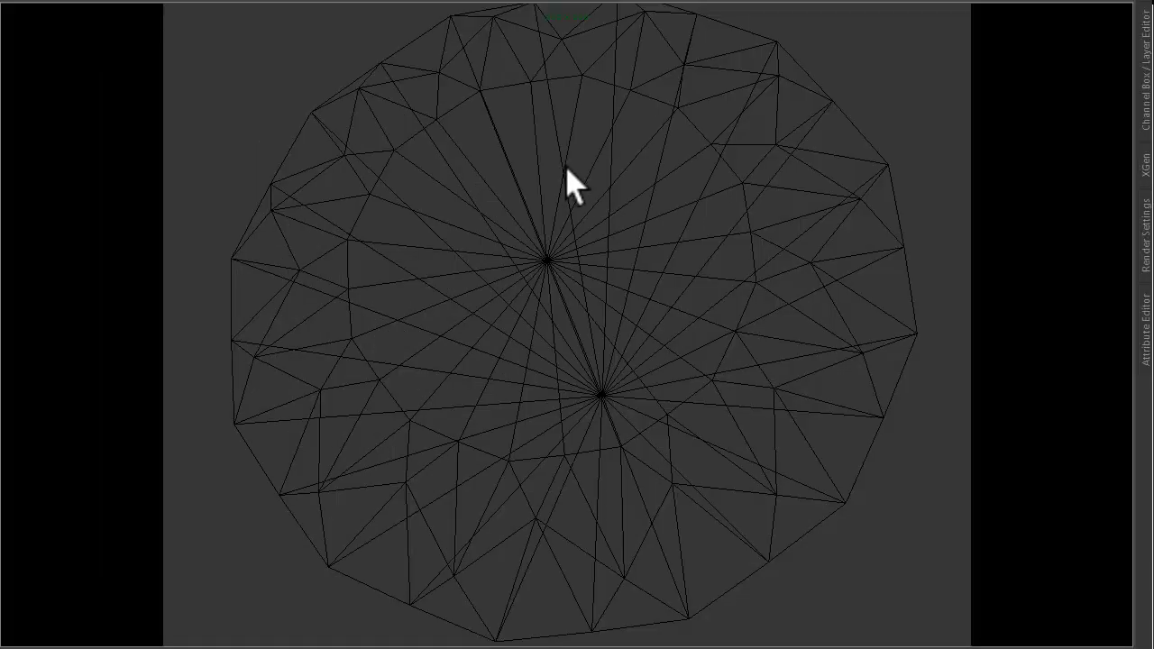
# - Assign a new OpenPBR Surface material to the diamond mesh
pyautogui.click(548, 236)
pyautogui.rightClick(544, 252)
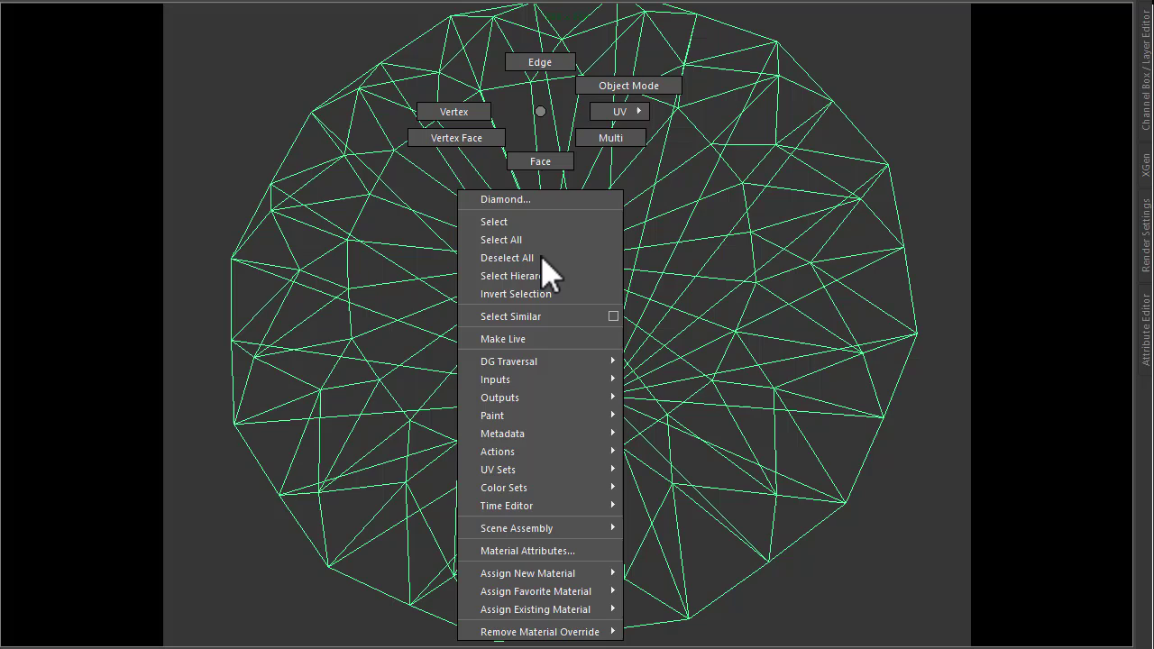
pyautogui.moveTo(558, 592)
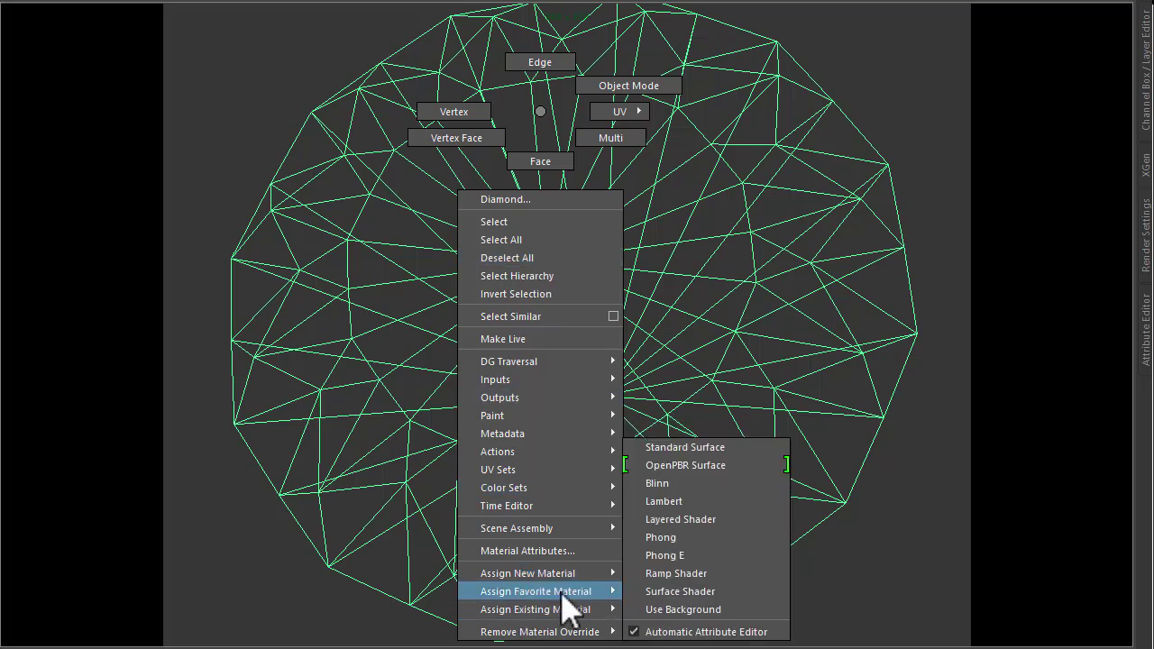
pyautogui.click(735, 469)
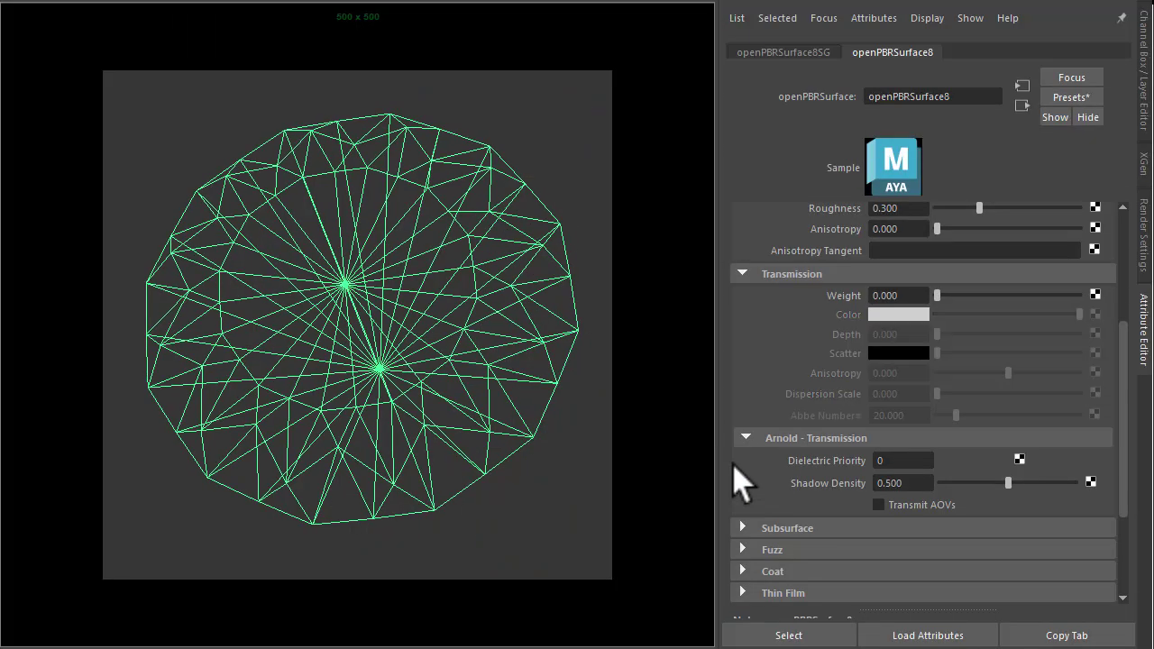
# - Set the material's IOR to the Diamond preset (2.420), specular roughness 0 and transmission weight 1
pyautogui.scroll(3, 767, 393)
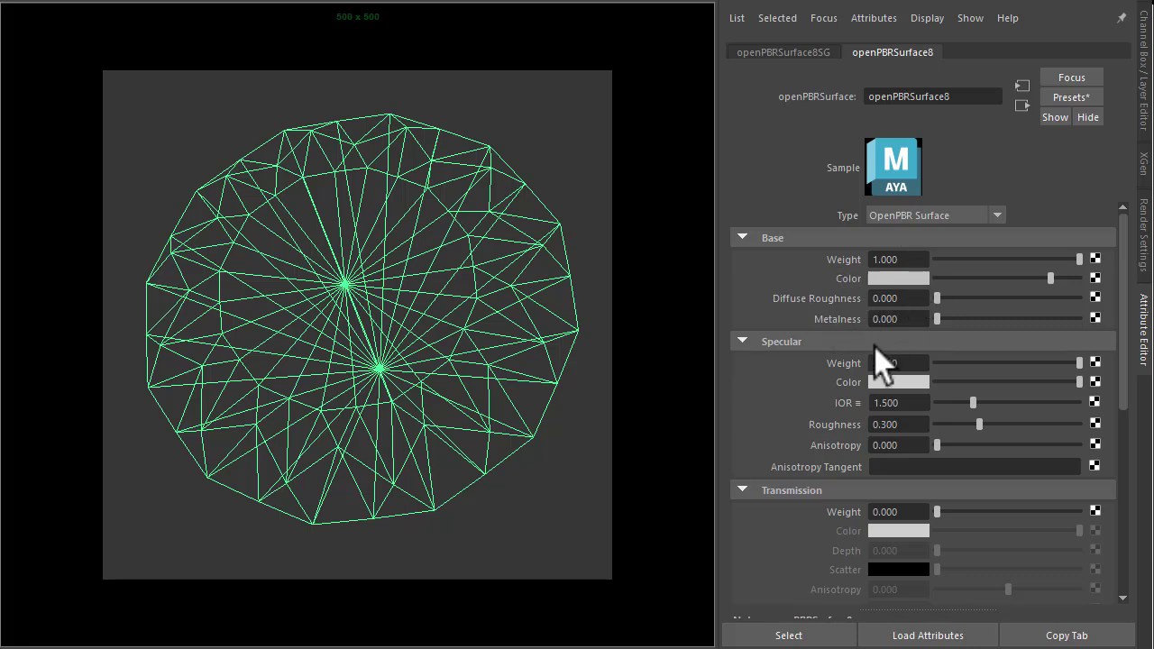
pyautogui.click(862, 406)
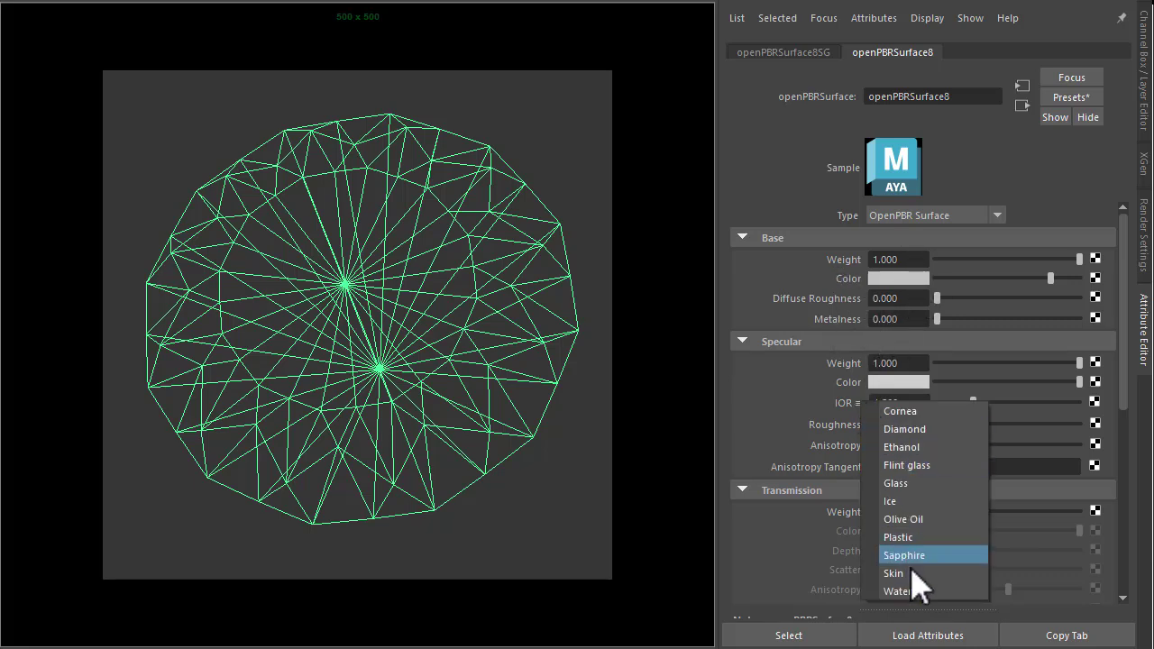
pyautogui.click(905, 431)
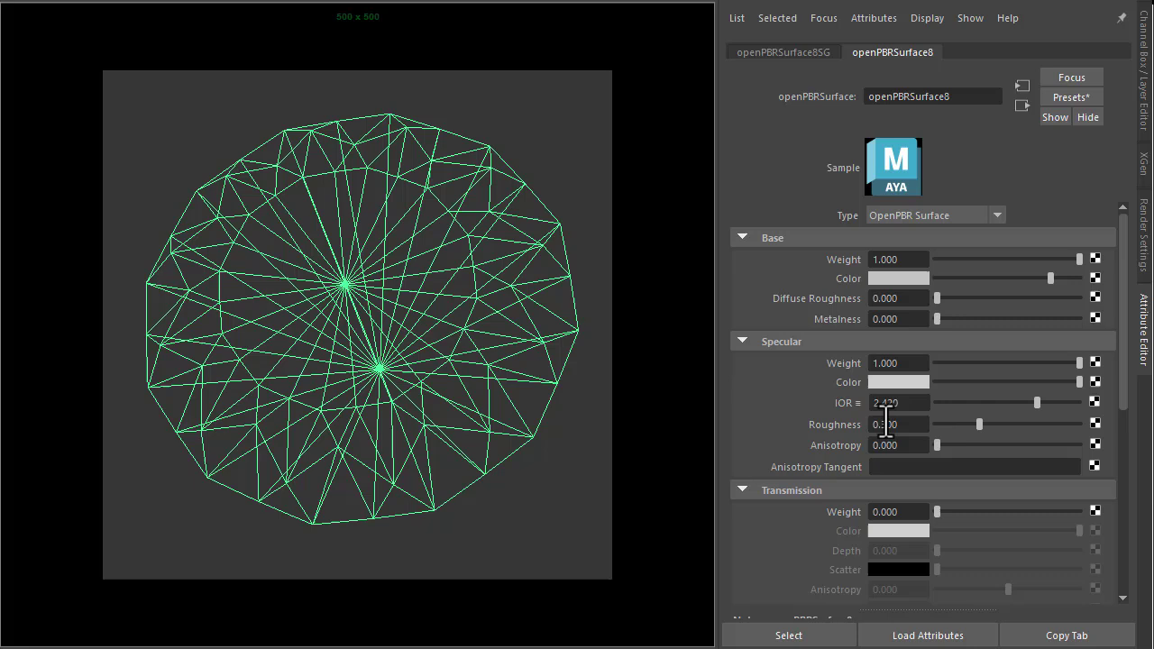
pyautogui.moveTo(962, 426); pyautogui.dragTo(798, 422)
pyautogui.scroll(-3, 802, 431)
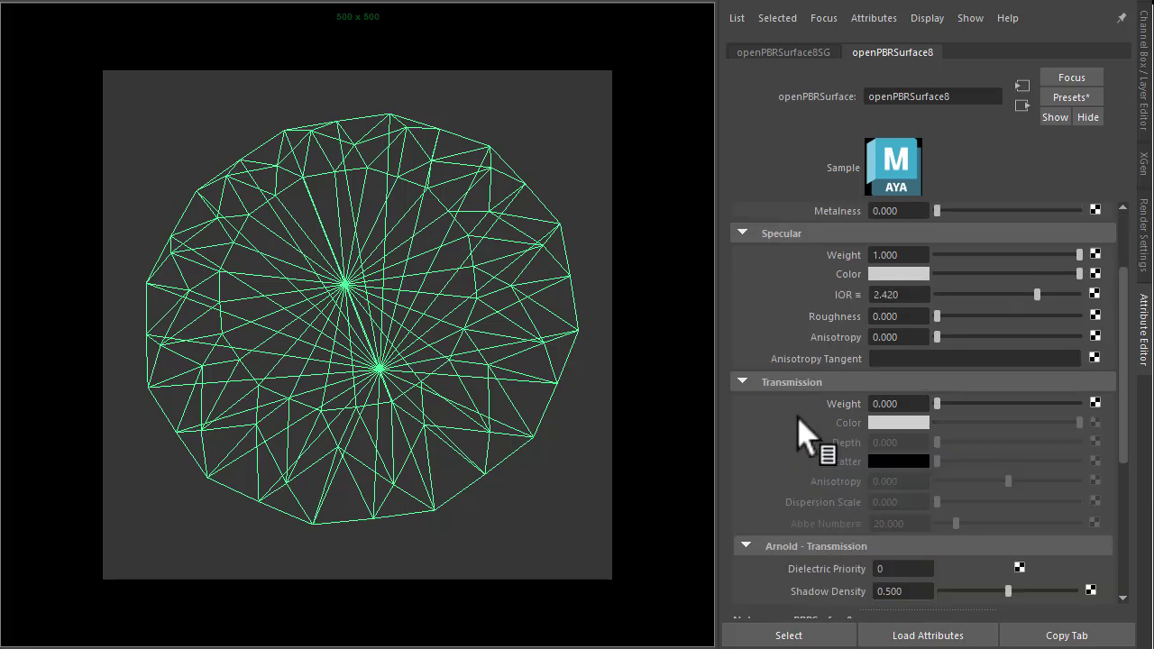
pyautogui.moveTo(952, 407); pyautogui.dragTo(1132, 399)
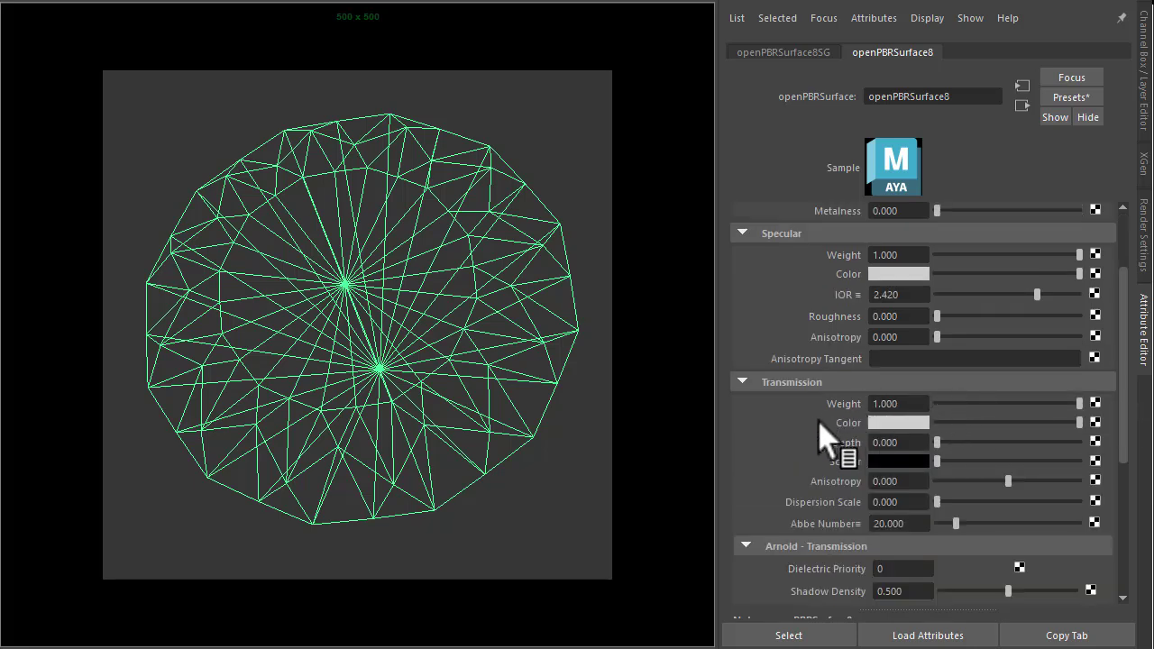
# - Switch the viewport renderer to a live Arnold render
pyautogui.press('space')
pyautogui.click(586, 255)
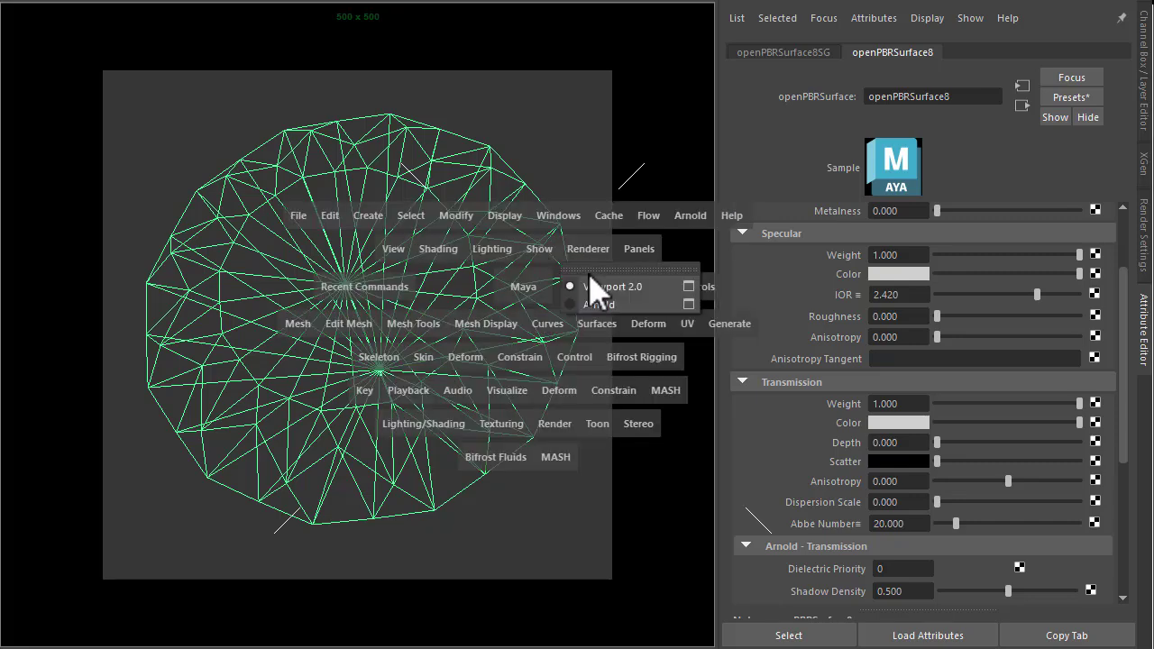
pyautogui.click(608, 306)
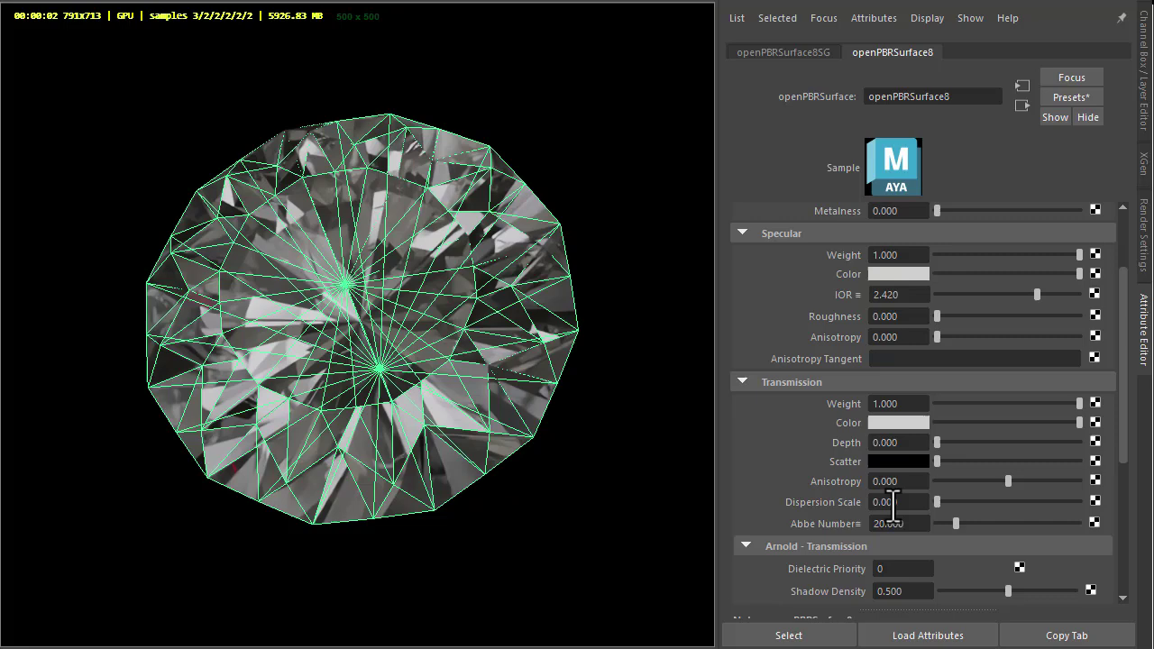
# - Set transmission dispersion scale to 1.000 and the Abbe number to the Diamond preset (55.000)
pyautogui.moveTo(937, 502); pyautogui.dragTo(1125, 522)
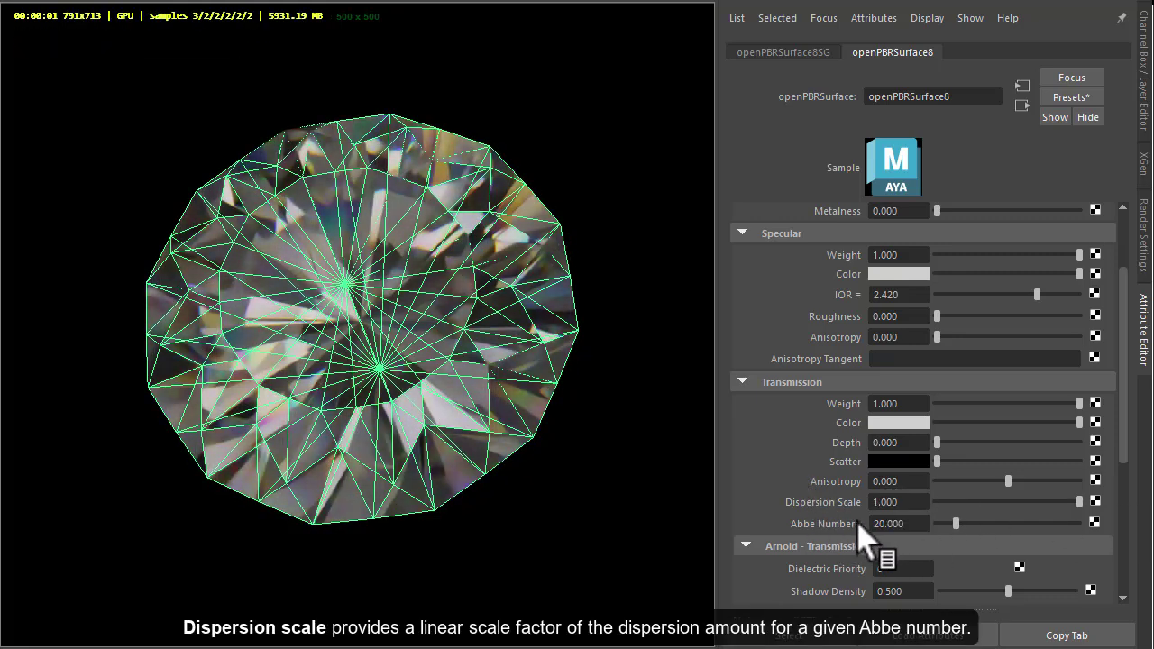
pyautogui.rightClick(861, 531)
pyautogui.click(888, 537)
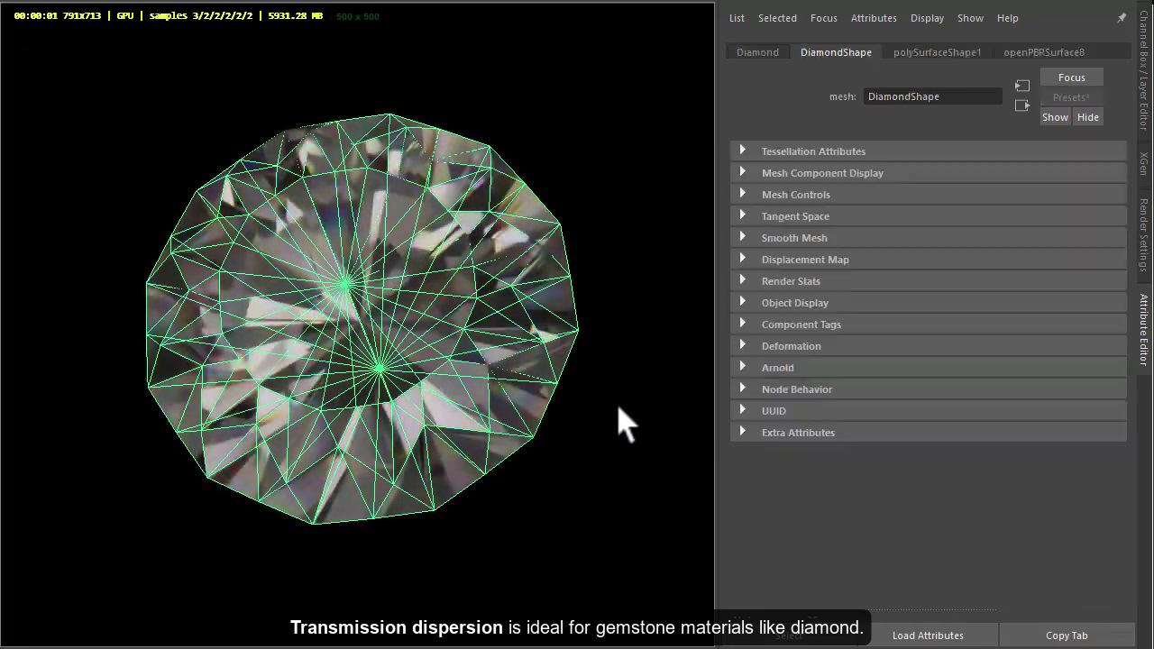
# - Browse the openPBRSurface8 material presets list, then close it without applying one
pyautogui.click(1050, 53)
pyautogui.click(1070, 98)
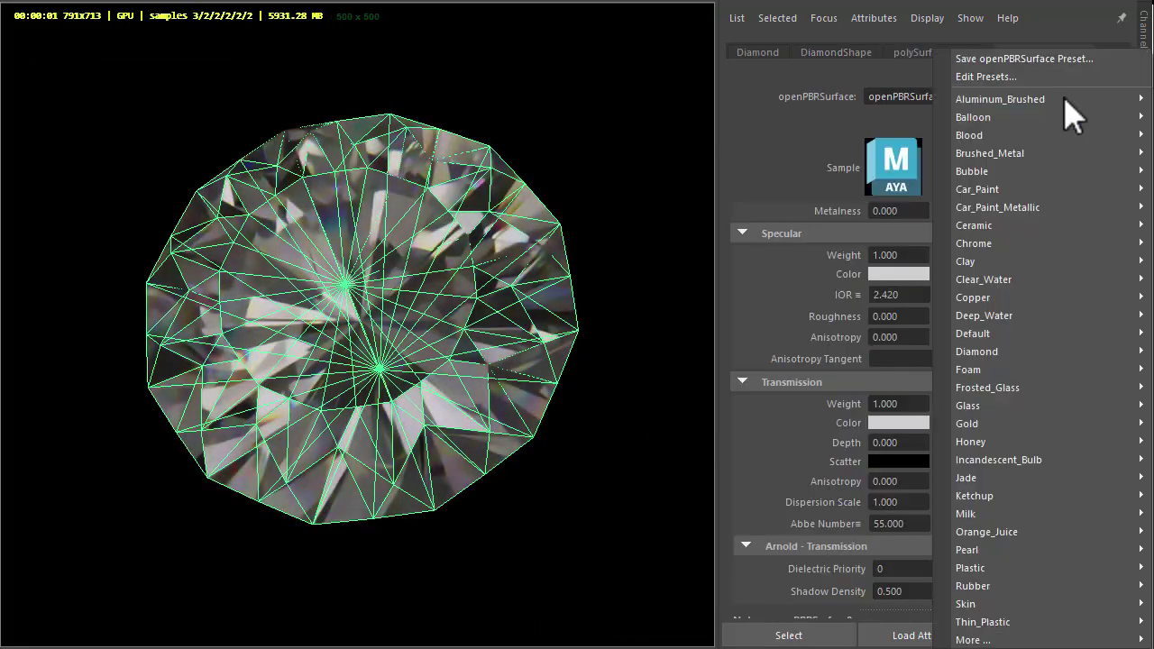
pyautogui.moveTo(976, 287)
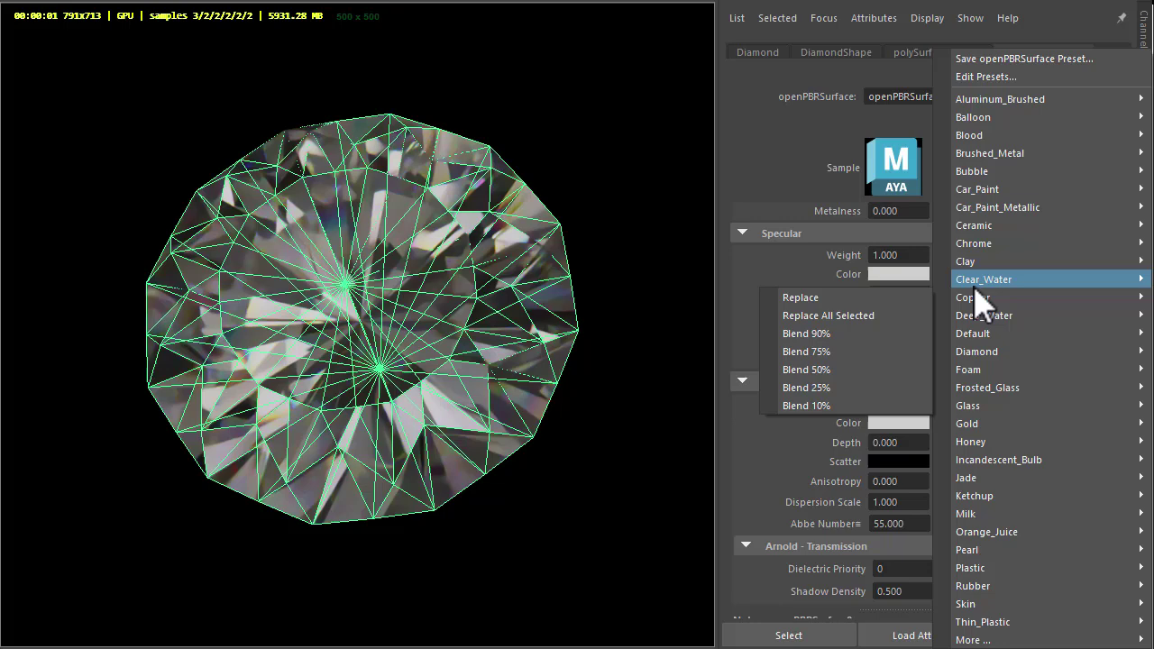
pyautogui.moveTo(974, 354)
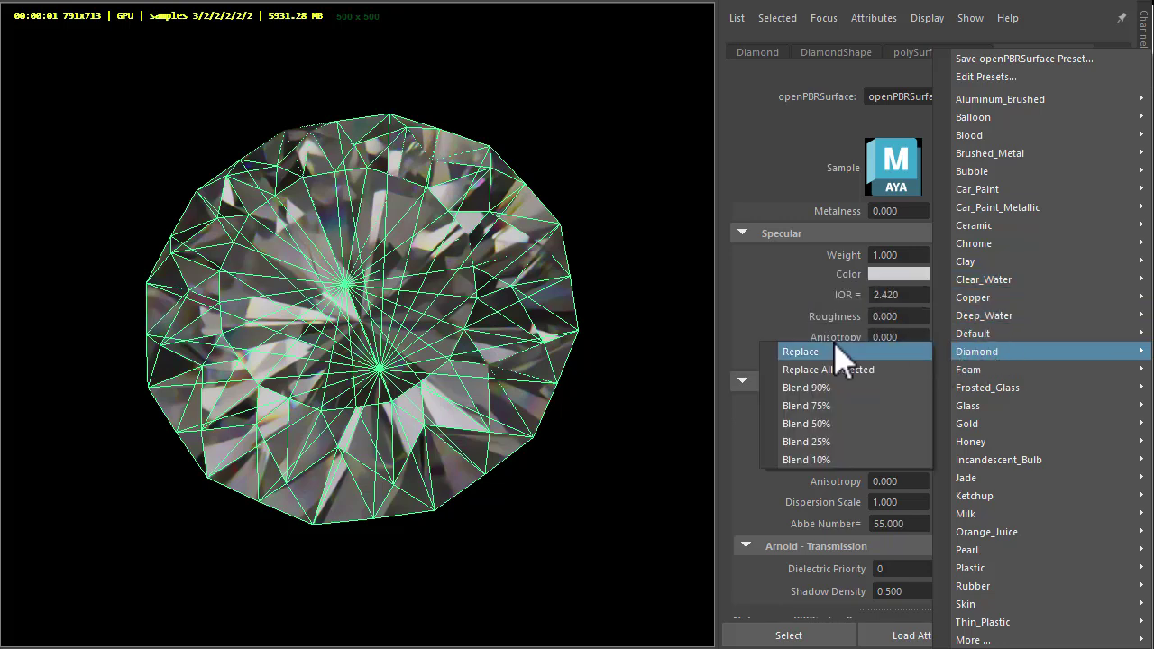
pyautogui.click(721, 315)
# - Deselect the diamond and add a Color Correct imager in the Arnold Render Settings
pyautogui.click(685, 311)
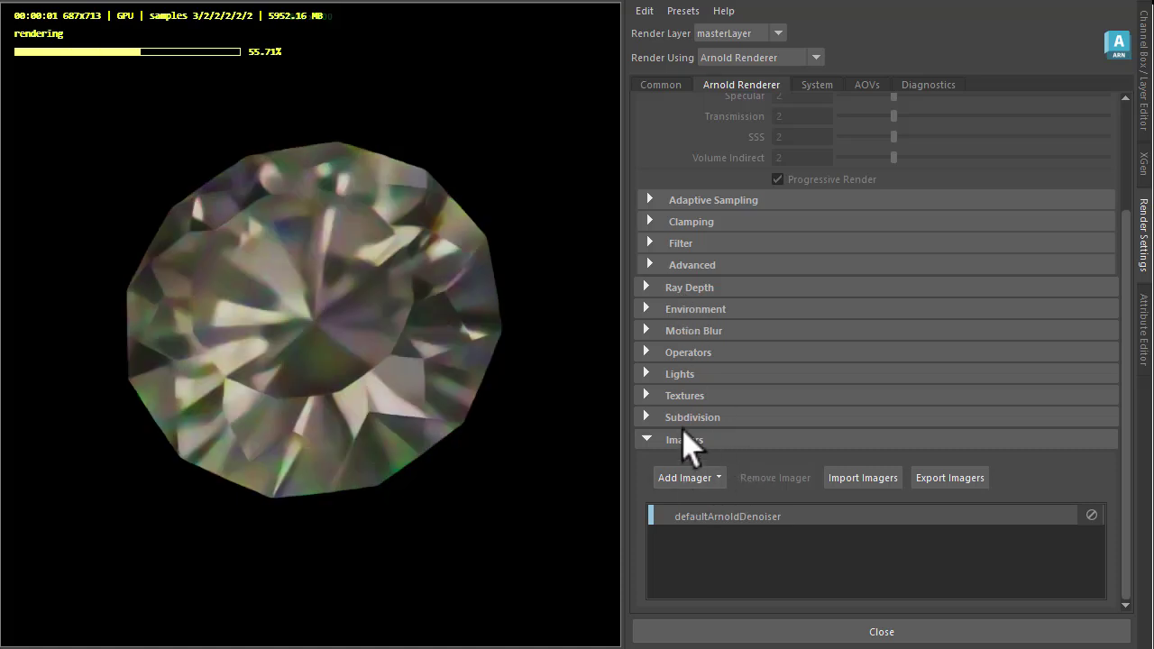
pyautogui.click(685, 478)
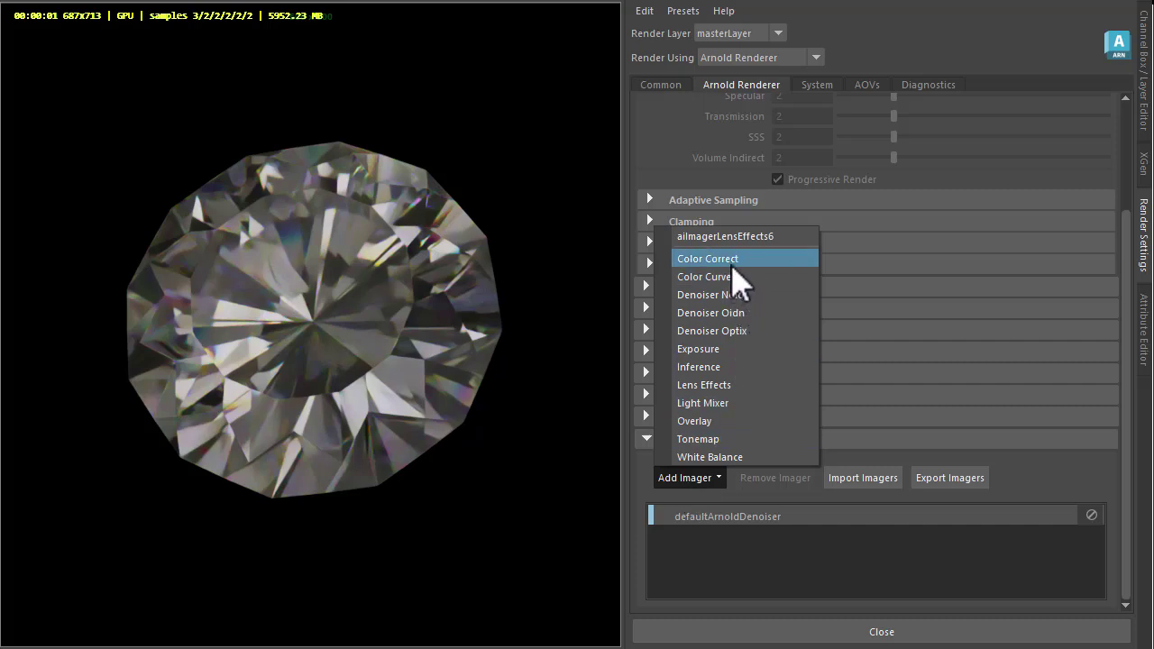
pyautogui.click(732, 261)
# - Raise aiImagerColorCorrect1's highlights contrast to 2.000
pyautogui.doubleClick(737, 539)
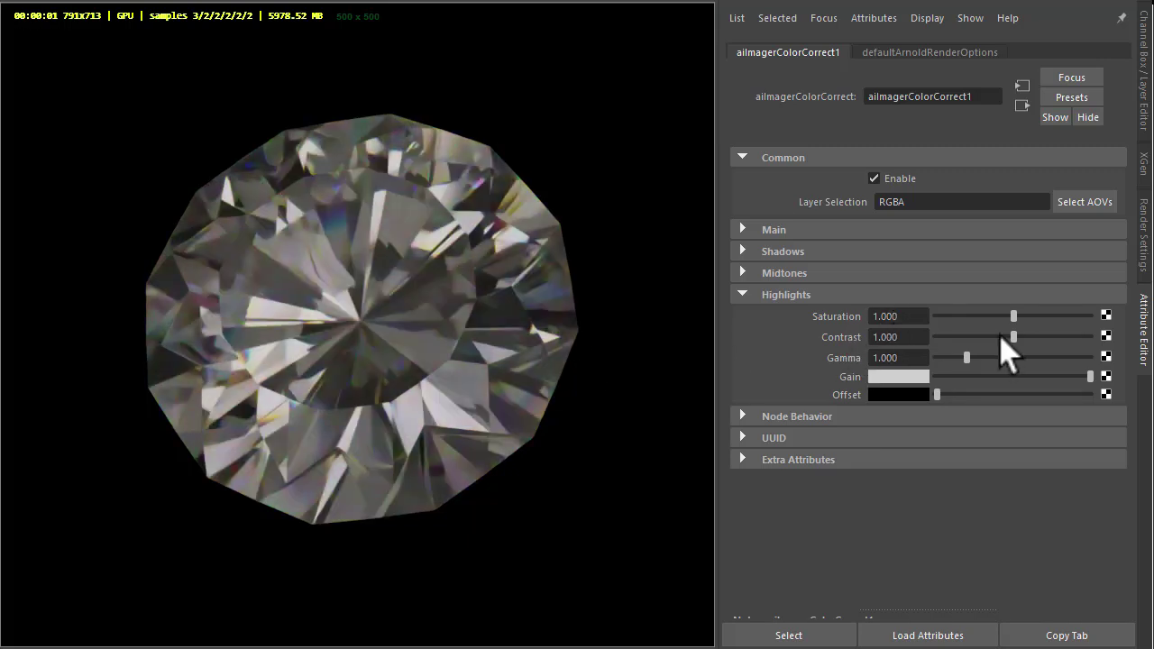
pyautogui.moveTo(1012, 334)
pyautogui.mouseDown()
pyautogui.moveTo(1108, 347)
pyautogui.moveTo(940, 337)
pyautogui.moveTo(994, 337)
pyautogui.mouseUp()
pyautogui.moveTo(1082, 354); pyautogui.dragTo(1092, 337)
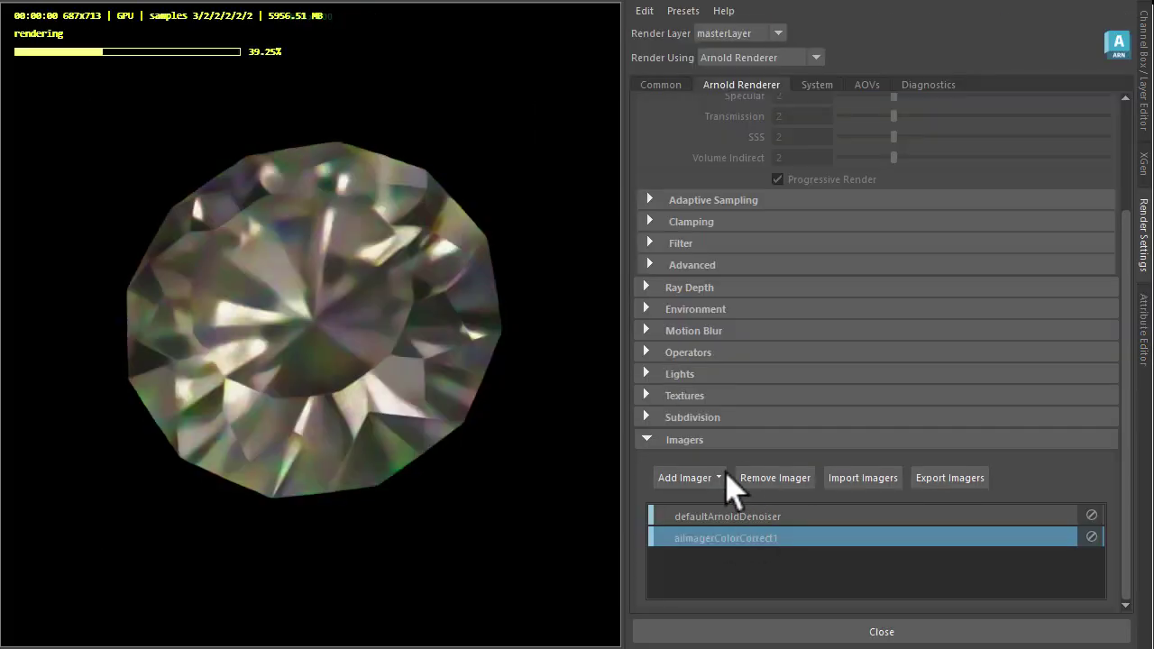
# - Add a Lens Effects imager and set its bloom shape mode to aperture
pyautogui.click(718, 479)
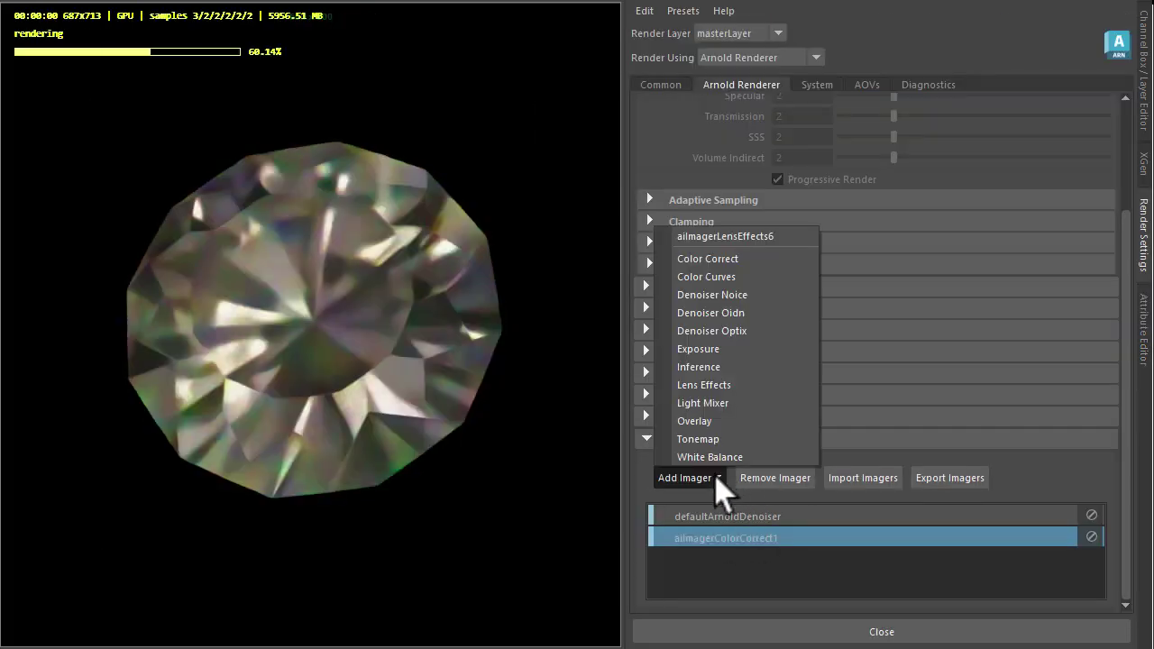
pyautogui.click(723, 385)
pyautogui.click(762, 560)
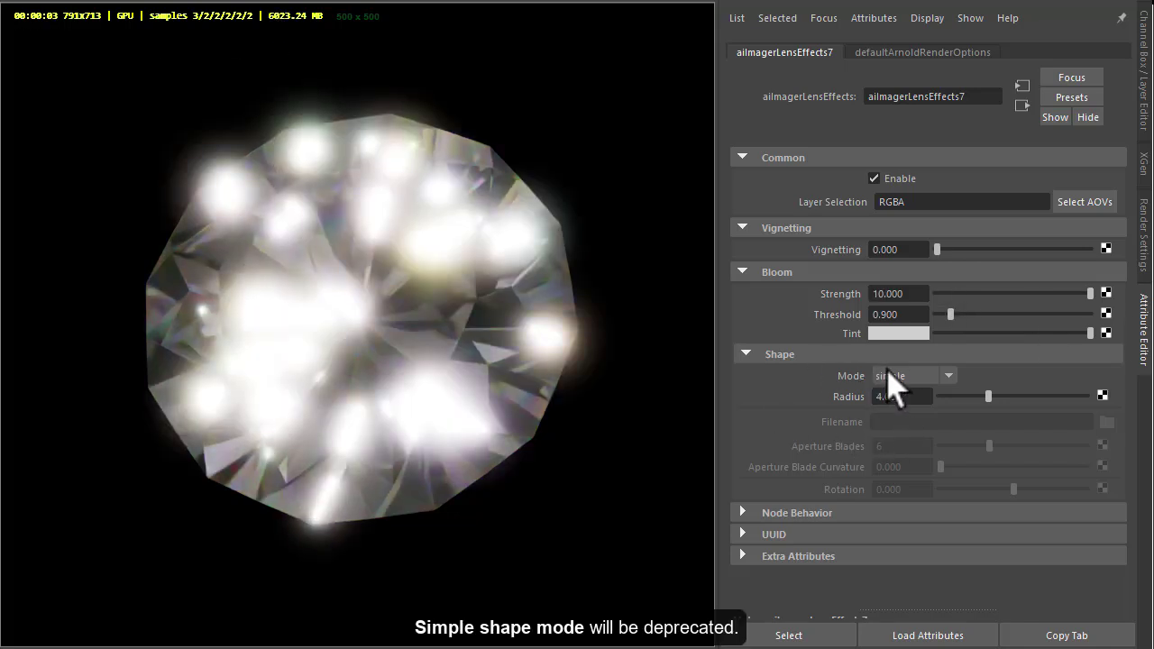
pyautogui.click(921, 375)
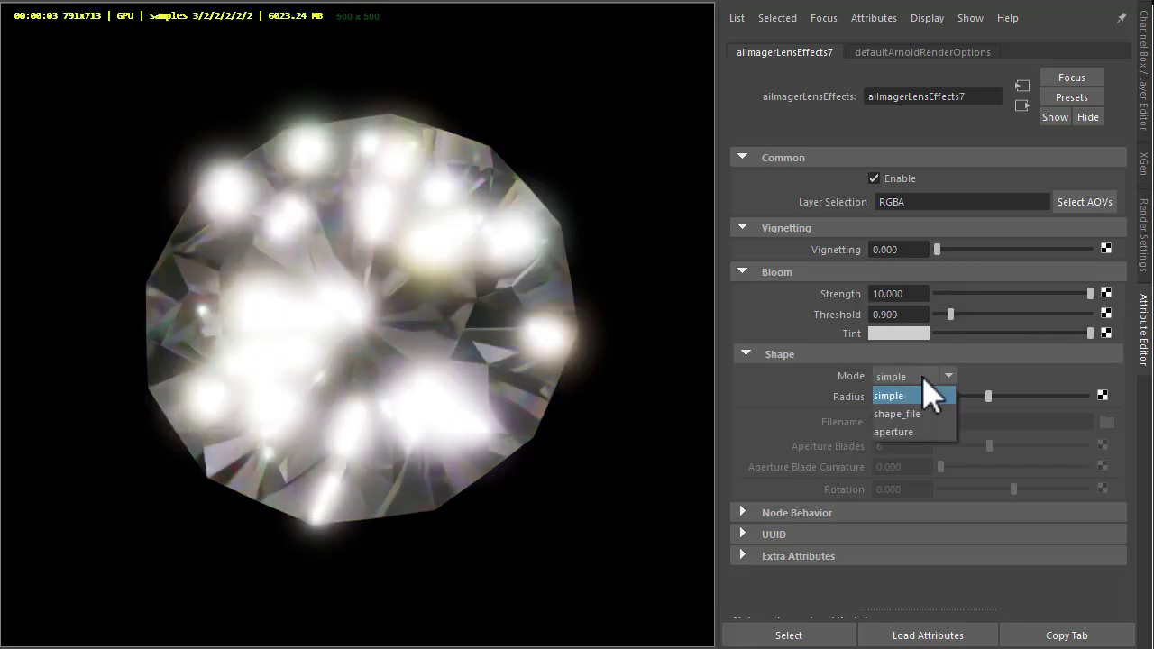
pyautogui.click(928, 432)
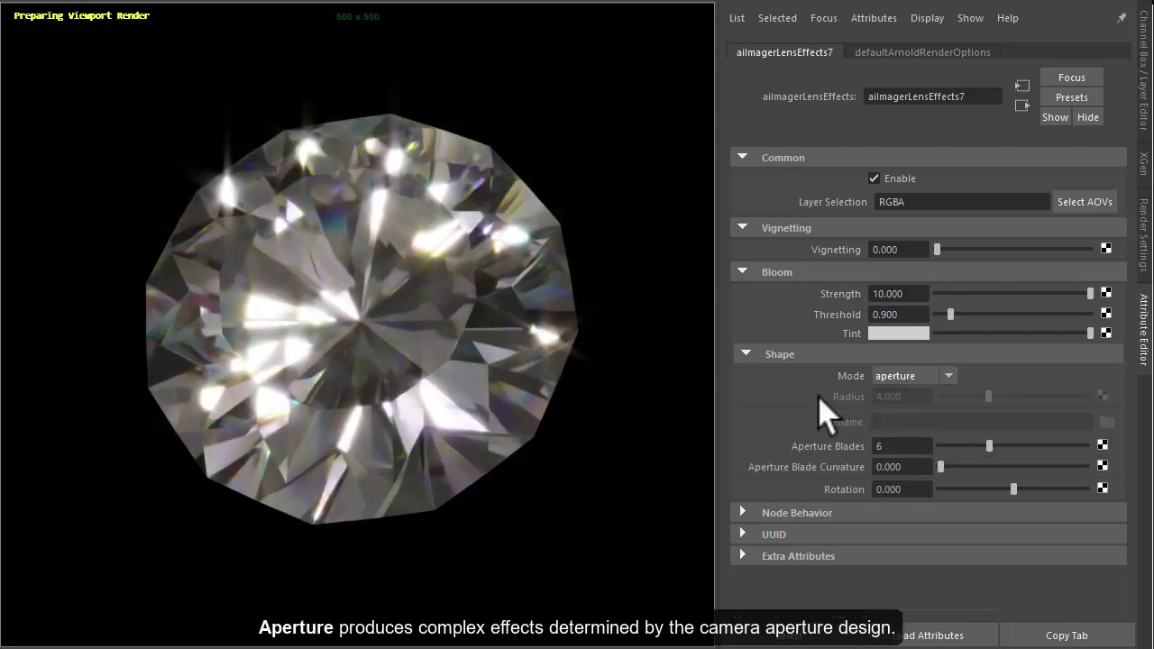
# - Set the bloom strength to 200 and raise the bloom threshold to 3.470
pyautogui.click(905, 292)
pyautogui.write('200')
pyautogui.press('Tab')
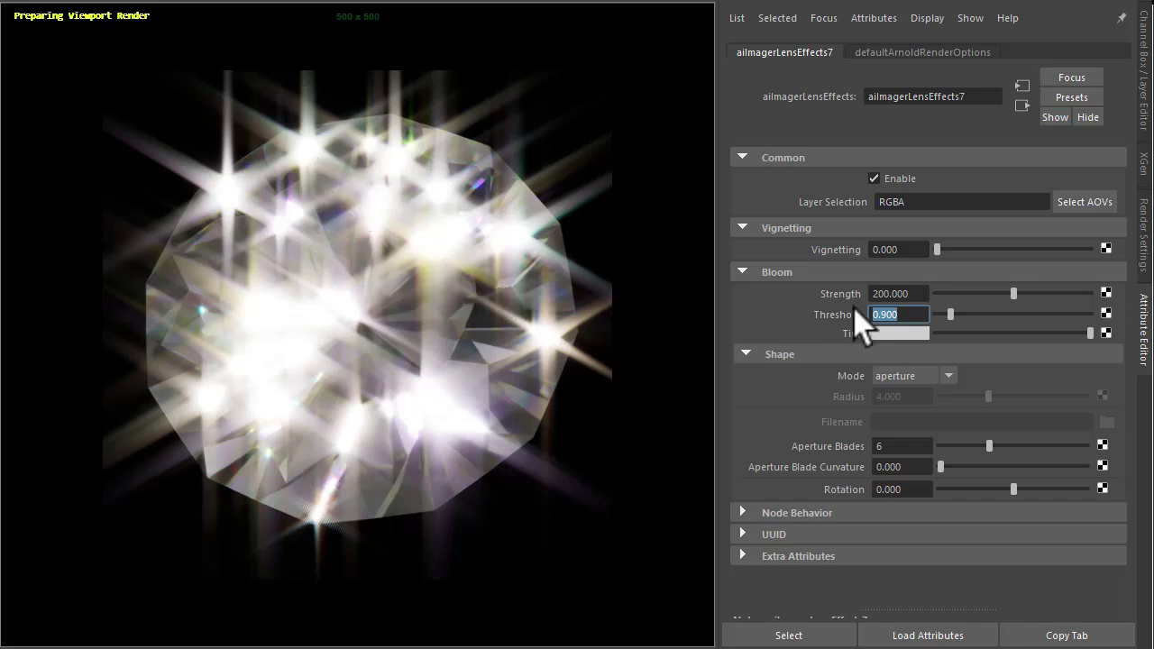
pyautogui.write('1.04')
pyautogui.press('Return')
pyautogui.keyDown('ctrl'); pyautogui.moveTo(919, 320); pyautogui.dragTo(1141, 304); pyautogui.keyUp('ctrl')
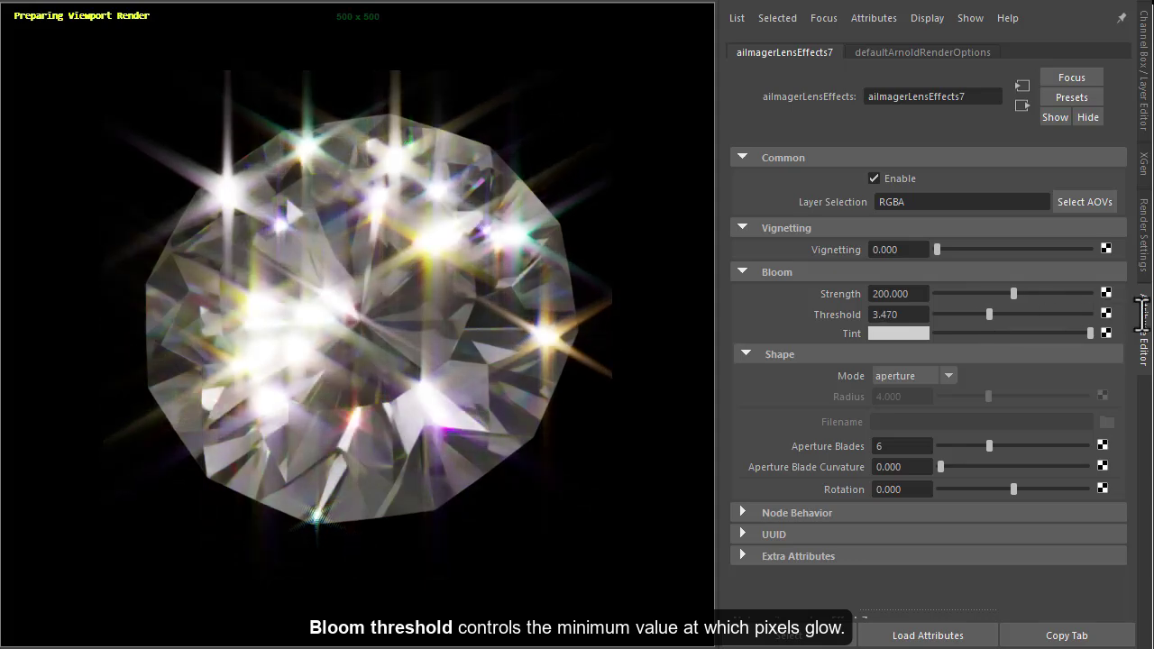
# - Try red and pink bloom tints, then reset the tint to white
pyautogui.click(893, 333)
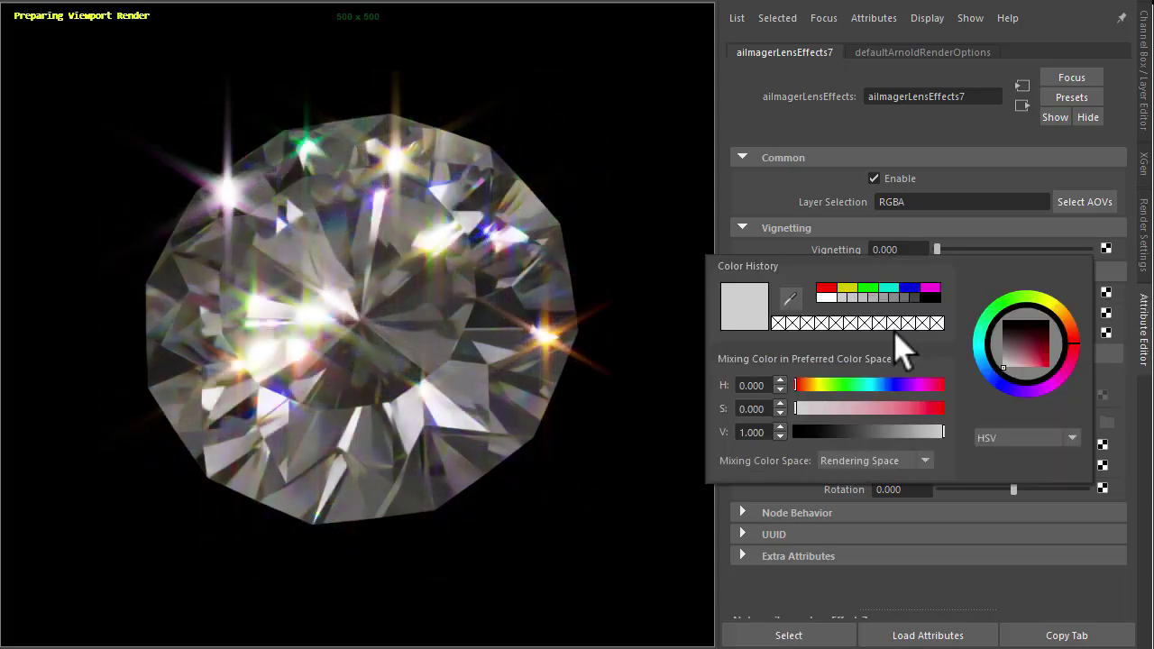
pyautogui.click(824, 287)
pyautogui.click(860, 409)
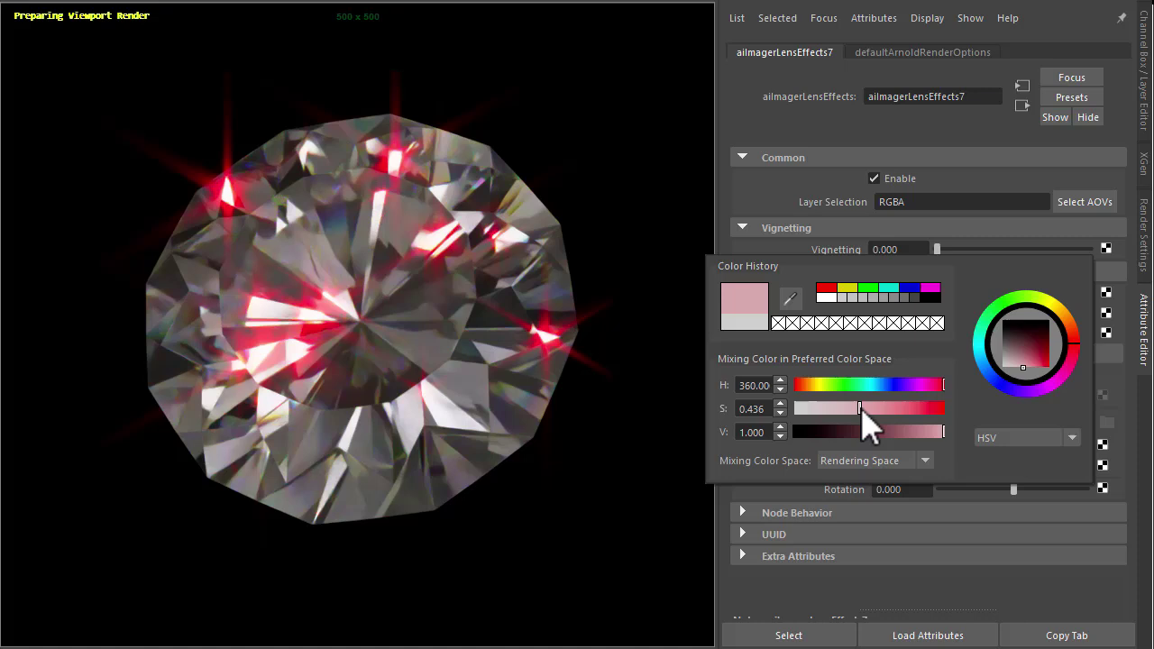
pyautogui.click(826, 299)
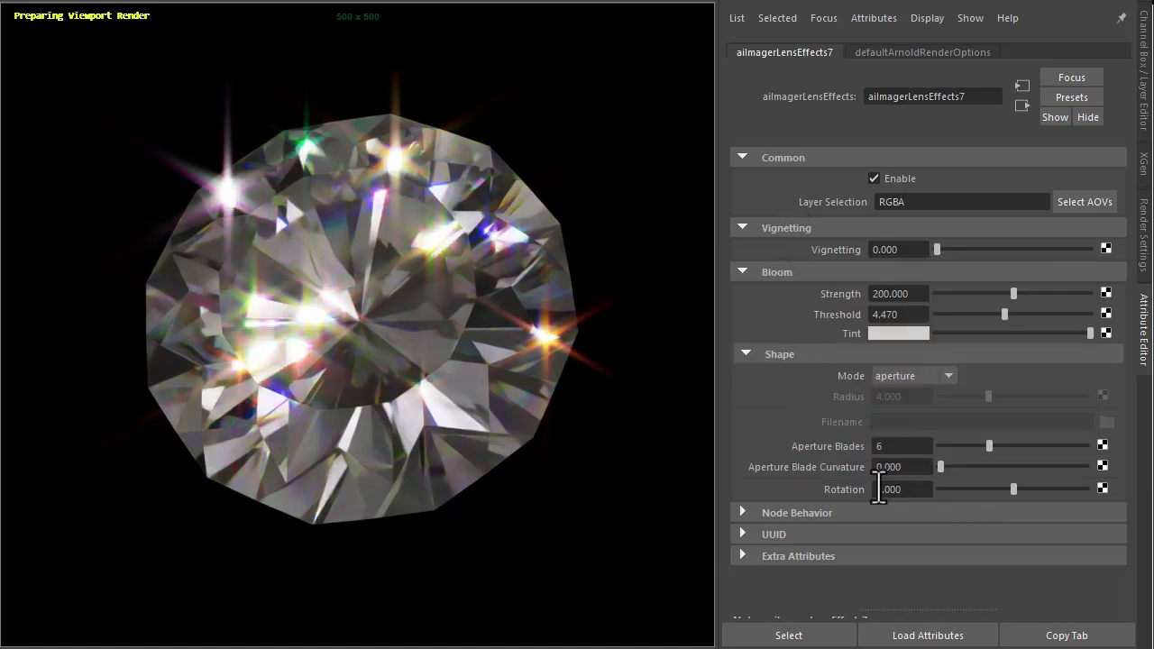
# - Set the starburst aperture blades to 3 and keep the kernel rotation at 0
pyautogui.moveTo(983, 443); pyautogui.dragTo(895, 463)
pyautogui.moveTo(841, 497); pyautogui.dragTo(910, 504)
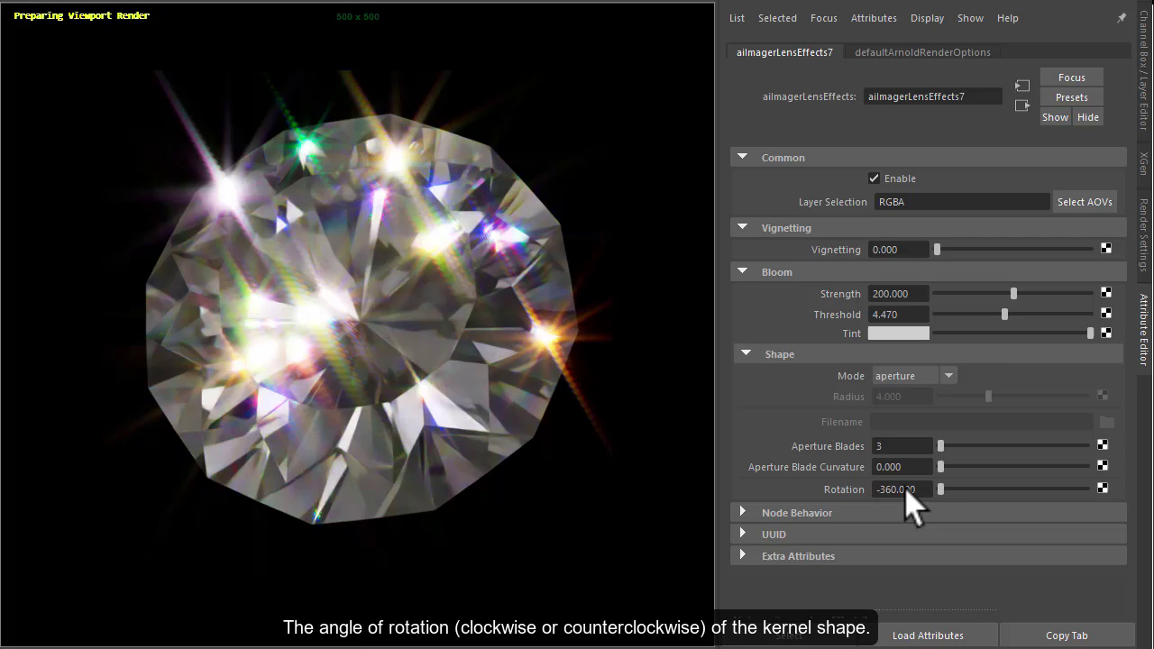
pyautogui.press('Tab')
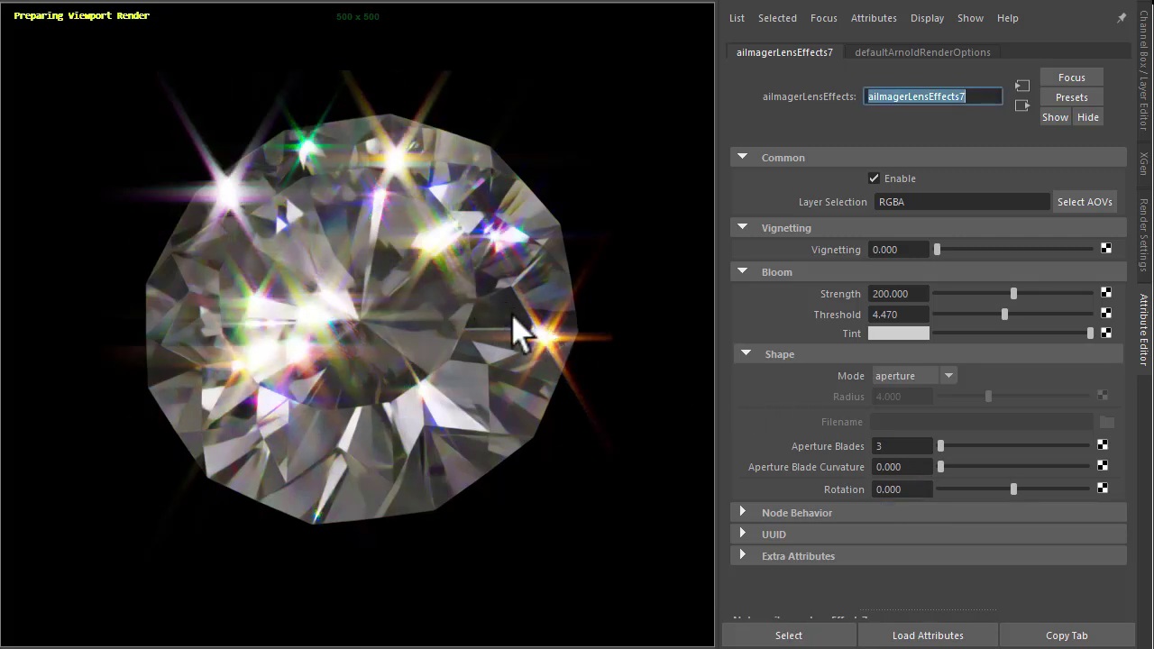
# - Open aiImagerColorCorrect1 and test the main saturation, restoring it to 1
pyautogui.click(688, 361)
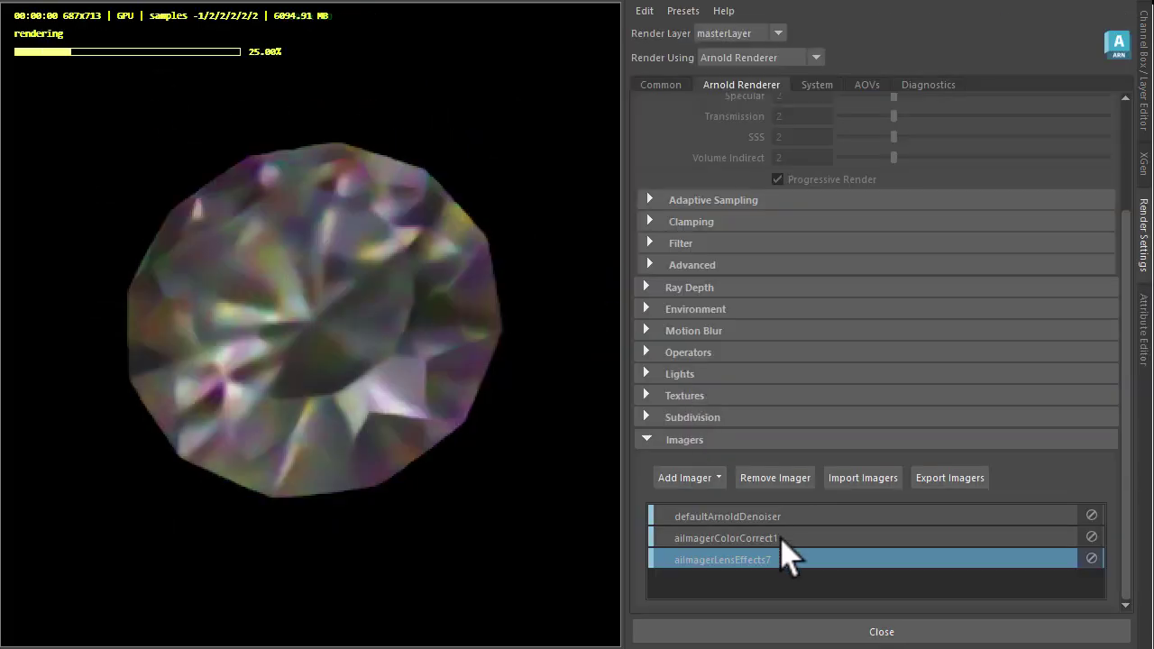
pyautogui.click(783, 538)
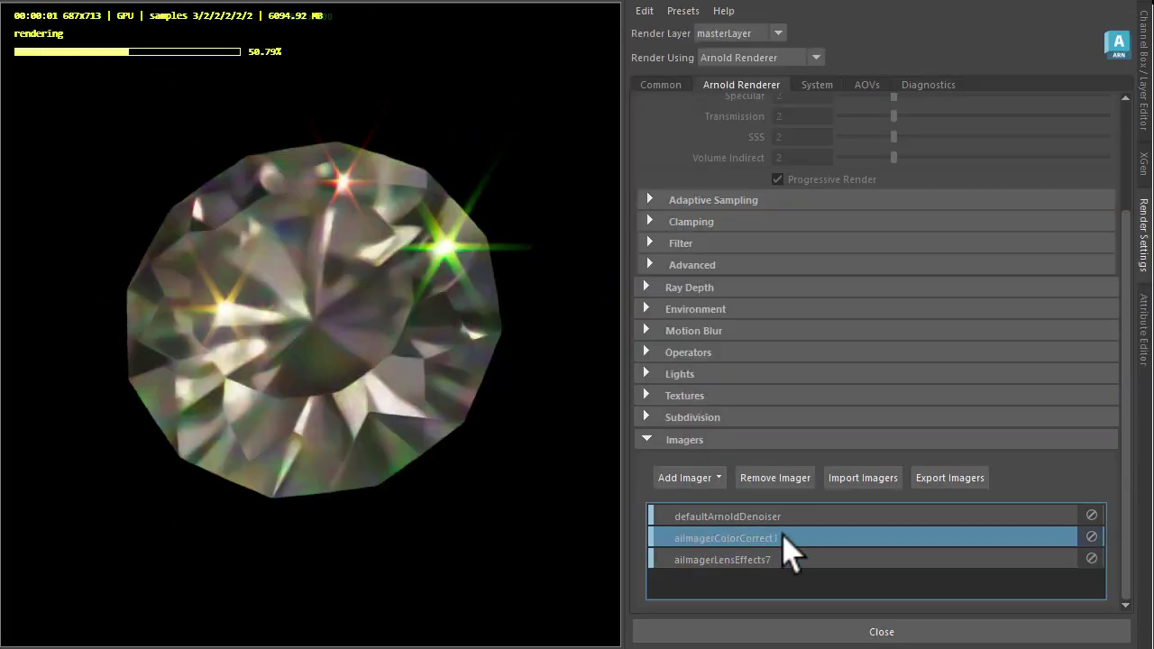
pyautogui.doubleClick(782, 537)
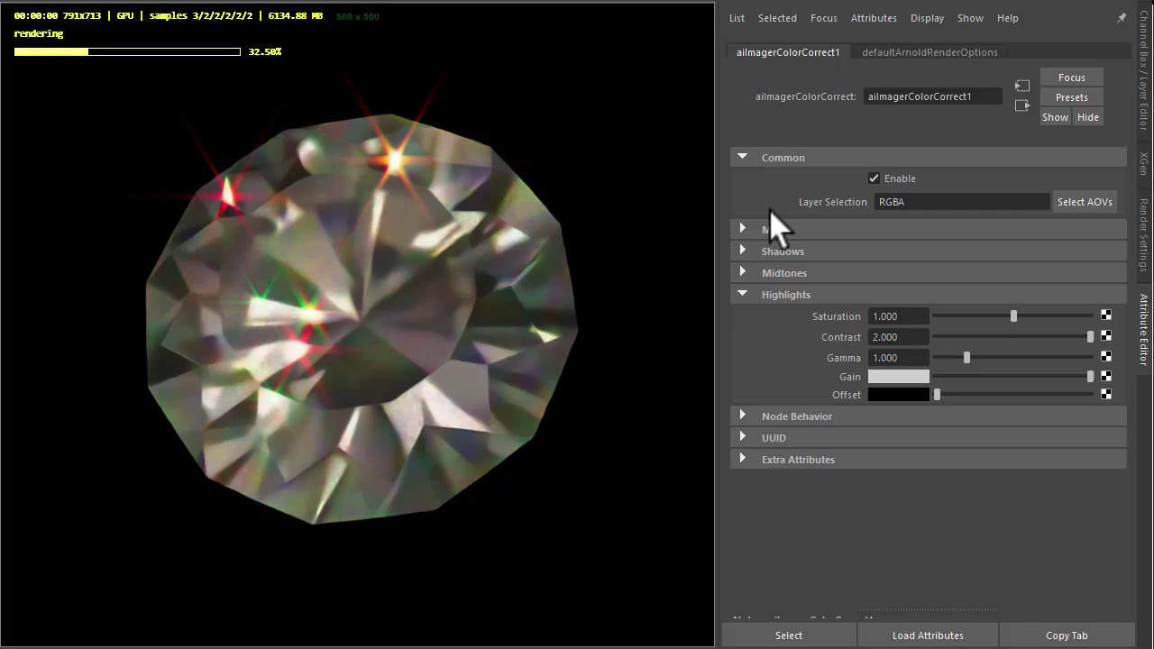
pyautogui.click(802, 232)
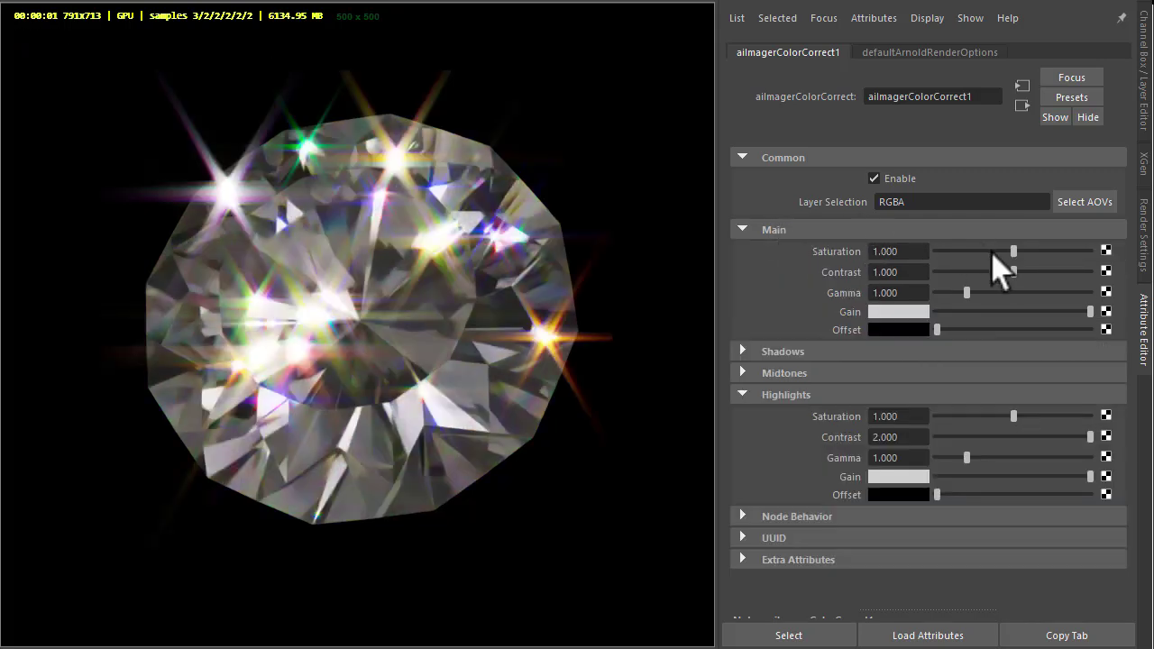
pyautogui.moveTo(991, 252); pyautogui.dragTo(1016, 254)
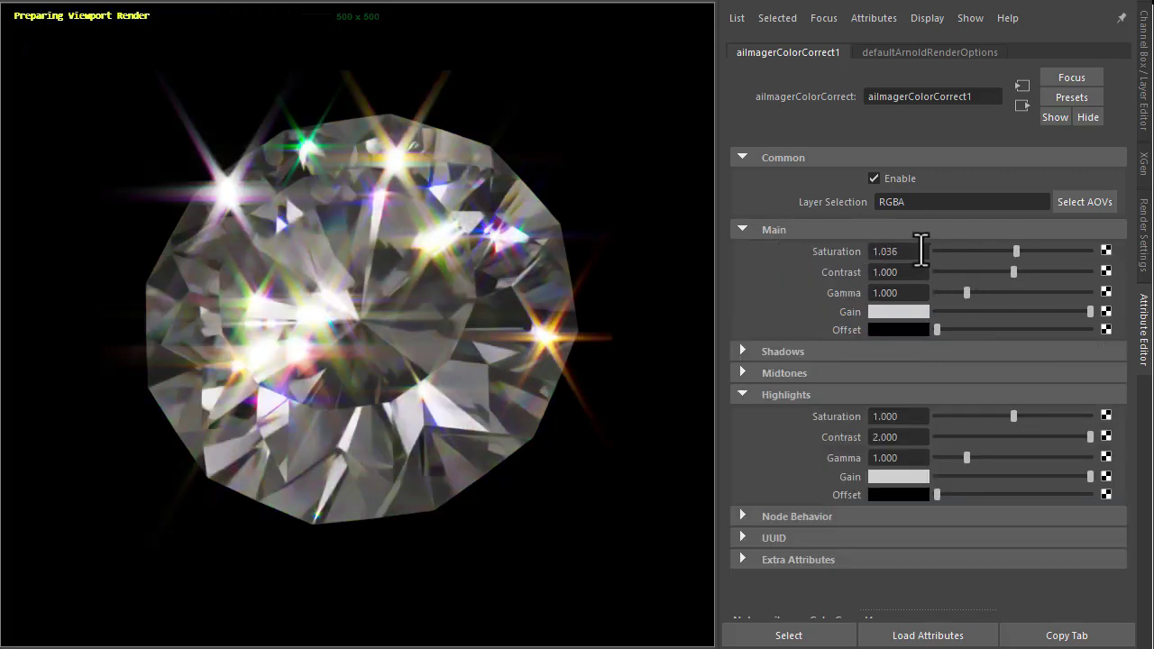
pyautogui.write('1')
pyautogui.press('Tab')
pyautogui.click(752, 231)
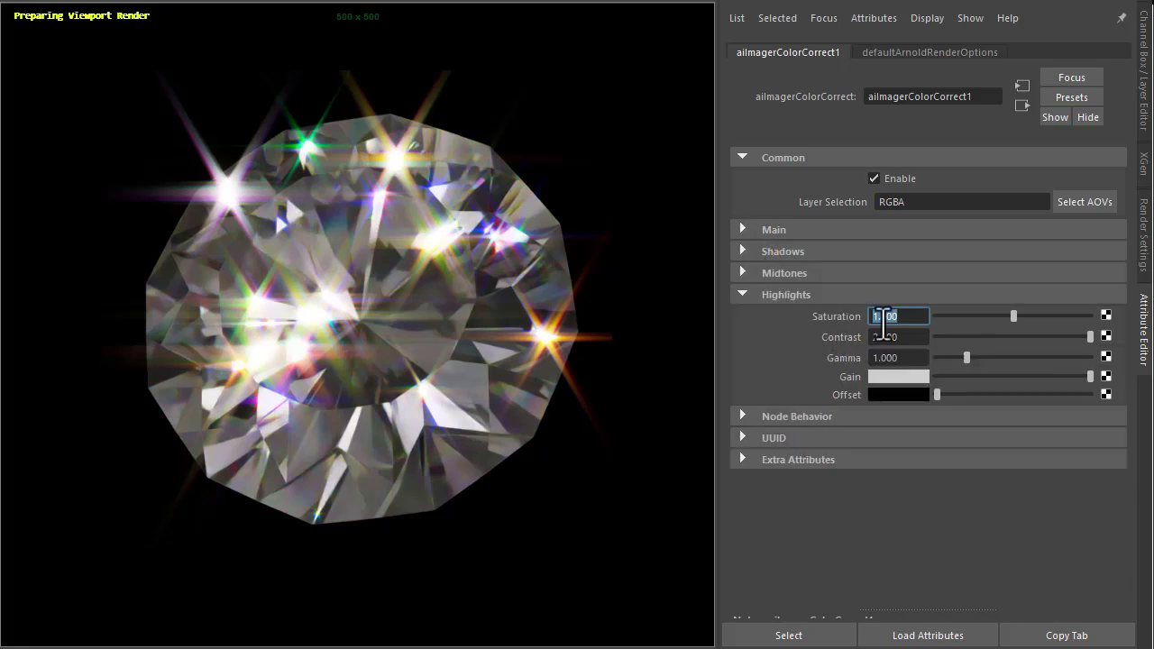
# - Set the highlights saturation to 0.595 and the main contrast to 1.250
pyautogui.moveTo(1014, 316); pyautogui.dragTo(913, 317)
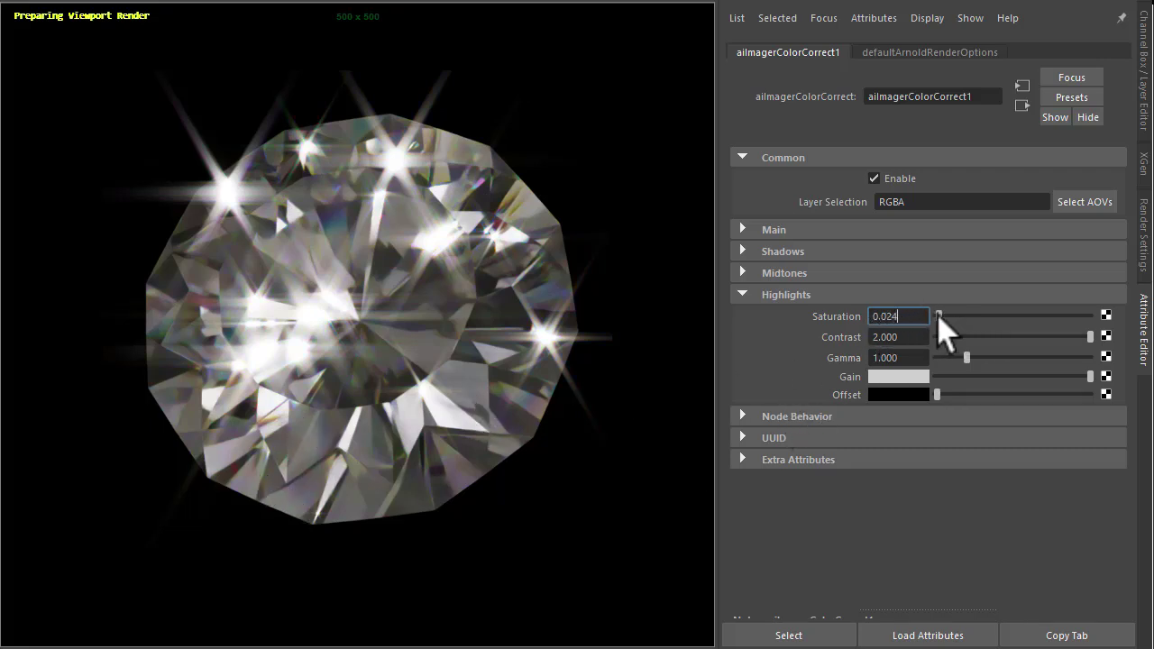
pyautogui.moveTo(937, 316); pyautogui.dragTo(973, 315)
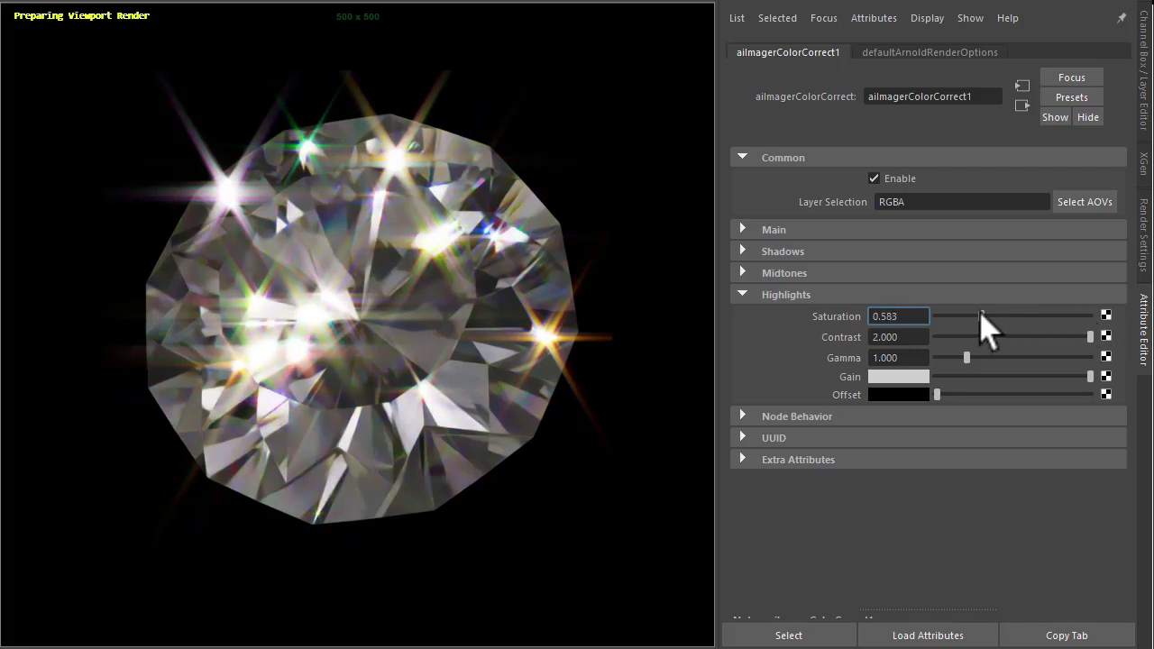
pyautogui.click(793, 229)
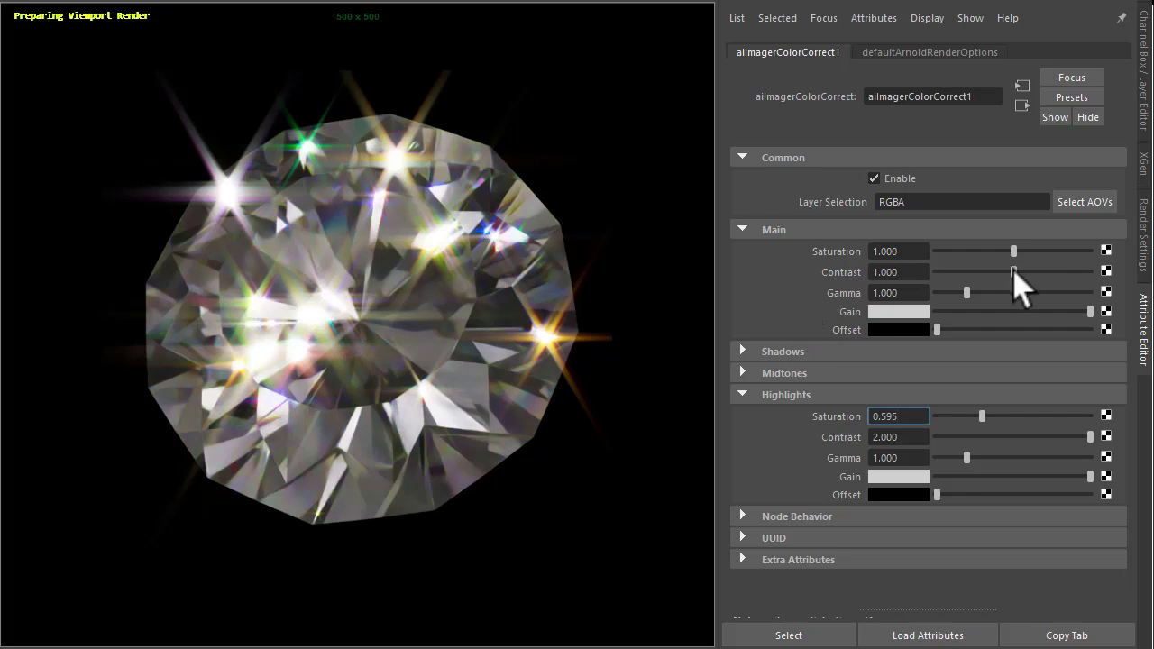
pyautogui.moveTo(1016, 273); pyautogui.dragTo(1032, 271)
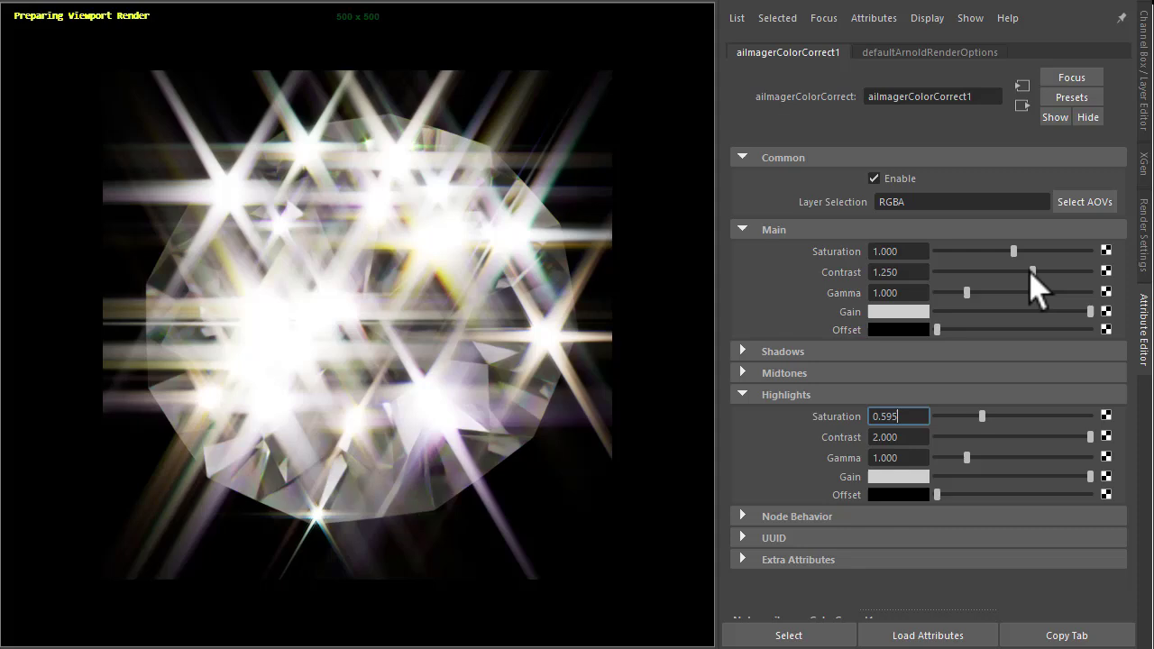
# - Open aiImagerLensEffects7 and drop its bloom strength from 200 to 9.524
pyautogui.click(671, 351)
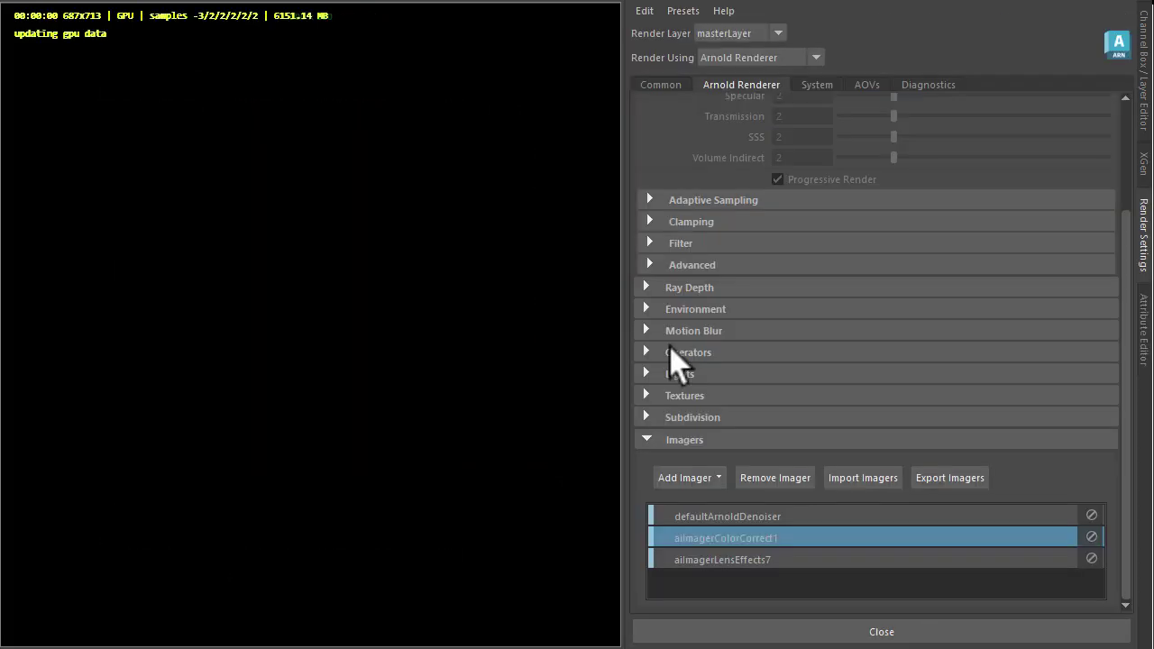
pyautogui.click(804, 561)
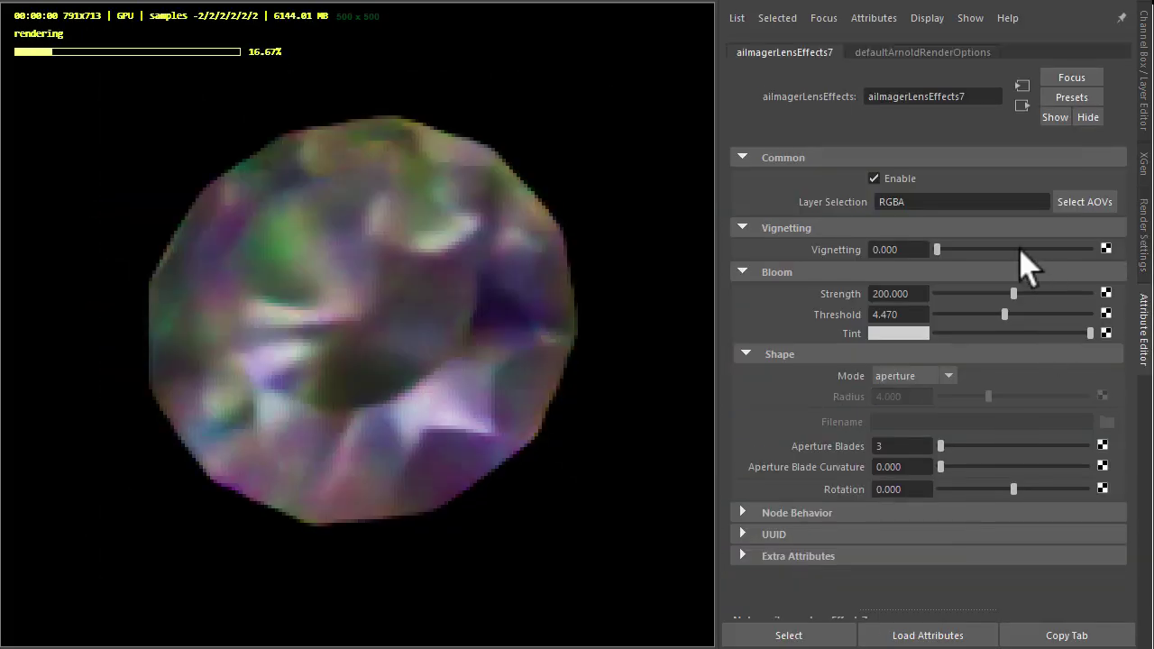
pyautogui.moveTo(976, 293); pyautogui.dragTo(940, 294)
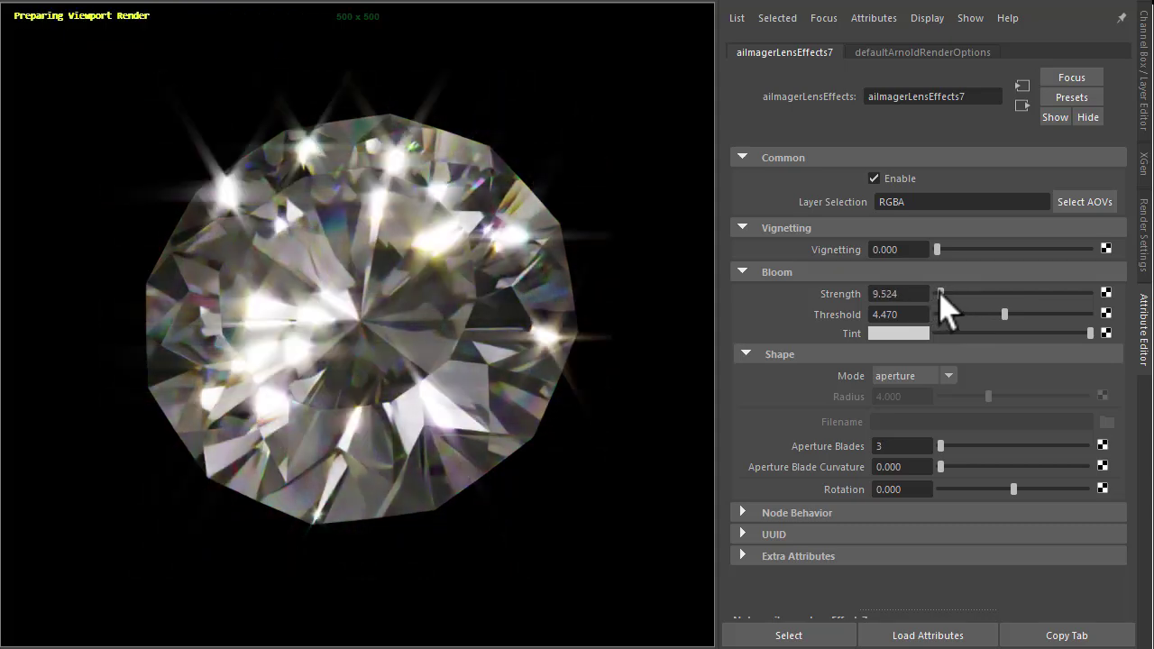